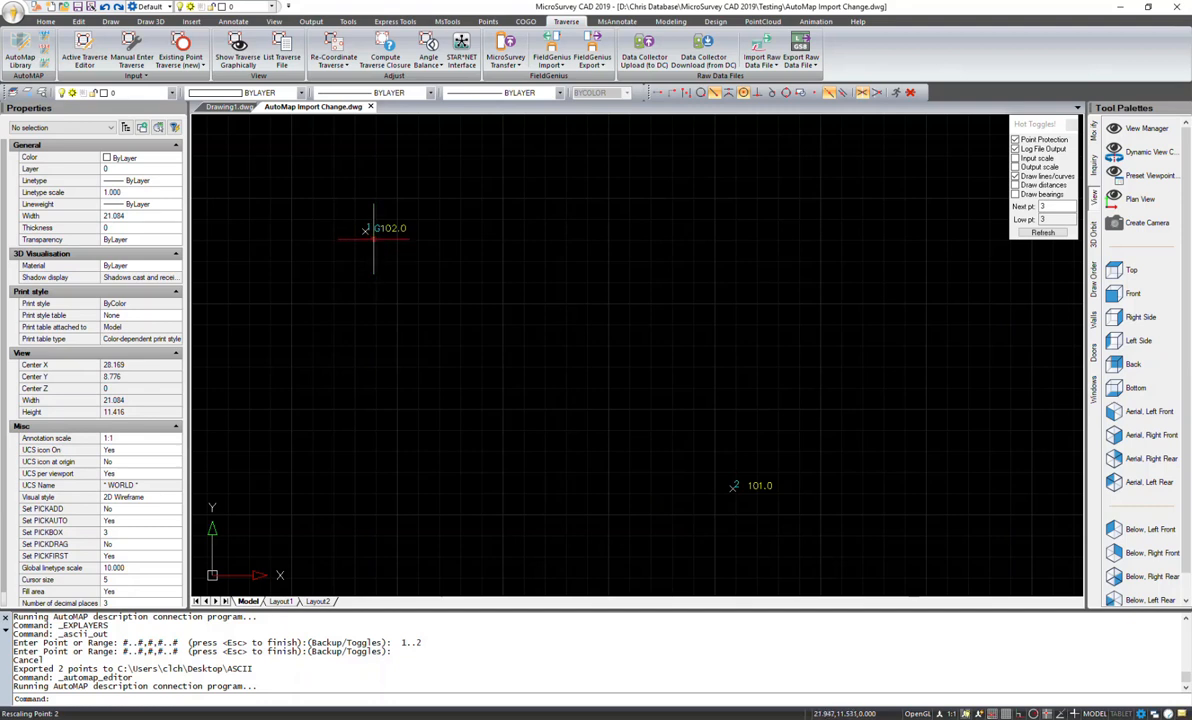
Step: Review the descriptions of points 1 and 2 in the coordinate editor and inspect their labels in the drawing
left_click(487, 21)
left_click(86, 52)
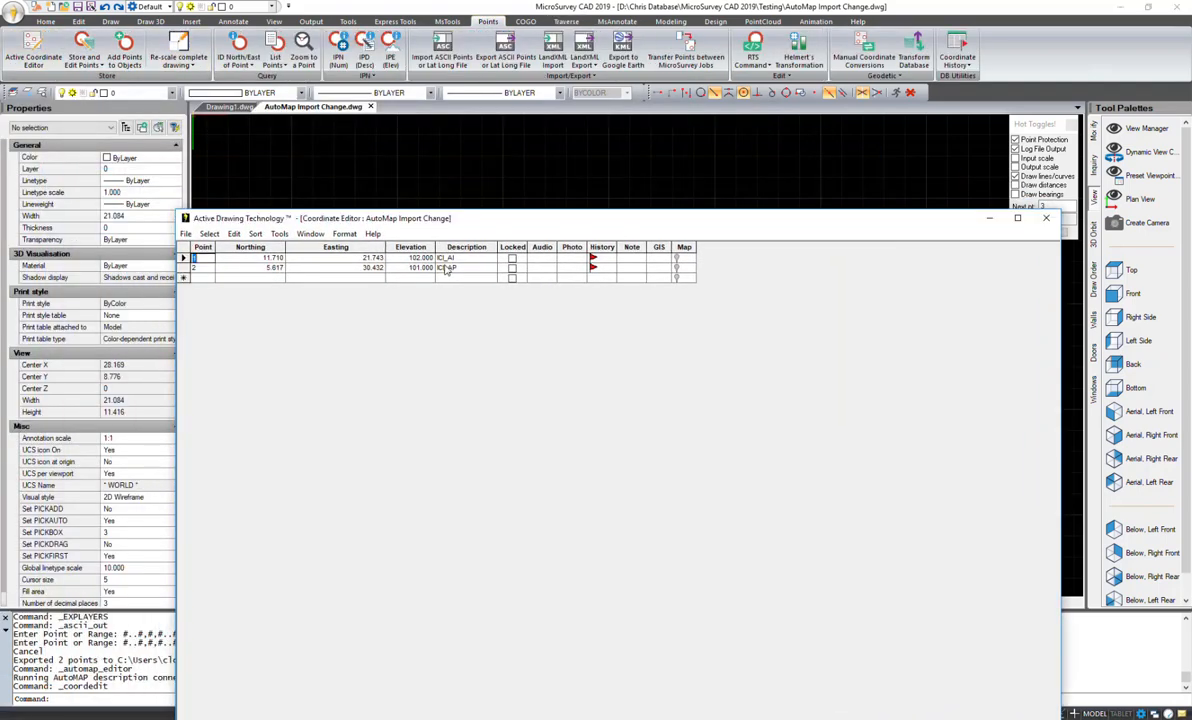
left_click(1046, 218)
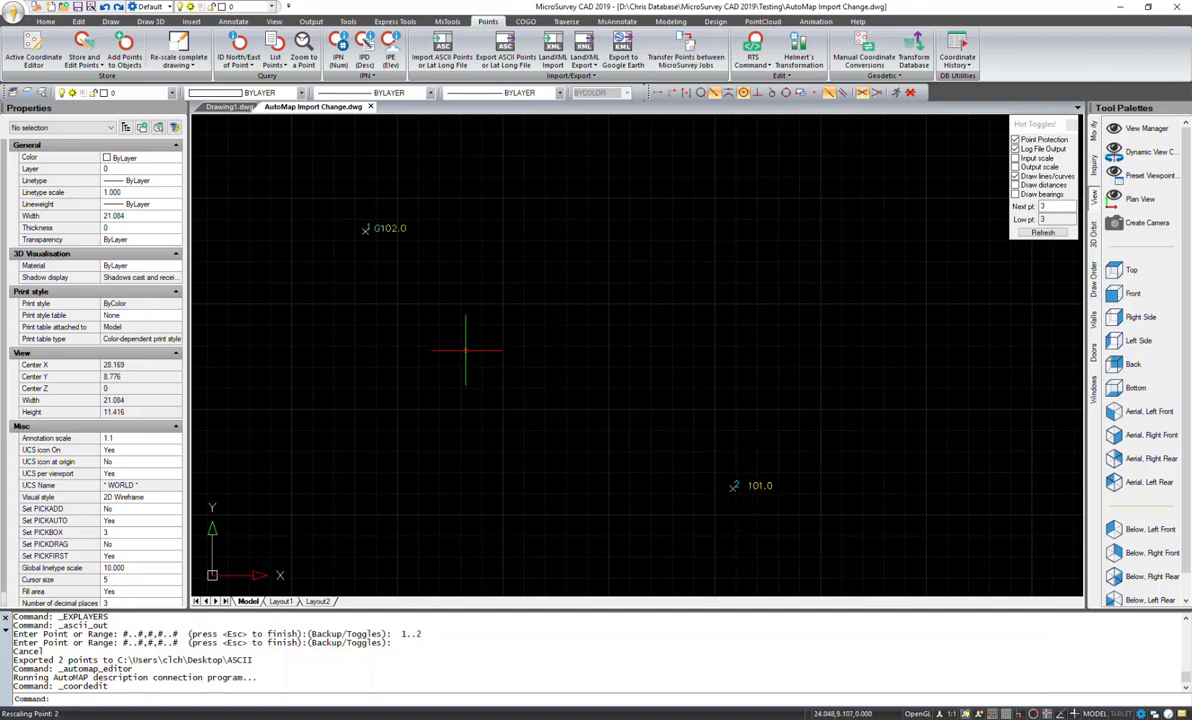
scroll(390, 235, "up", 5)
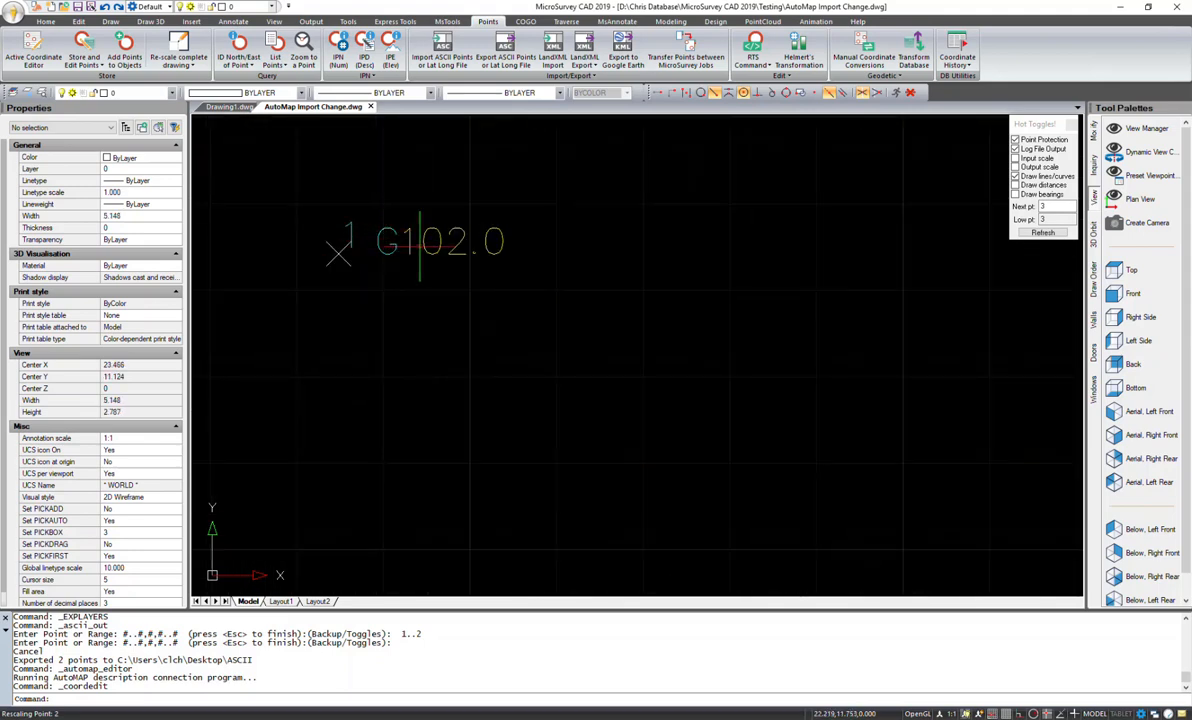
scroll(515, 345, "down", 5)
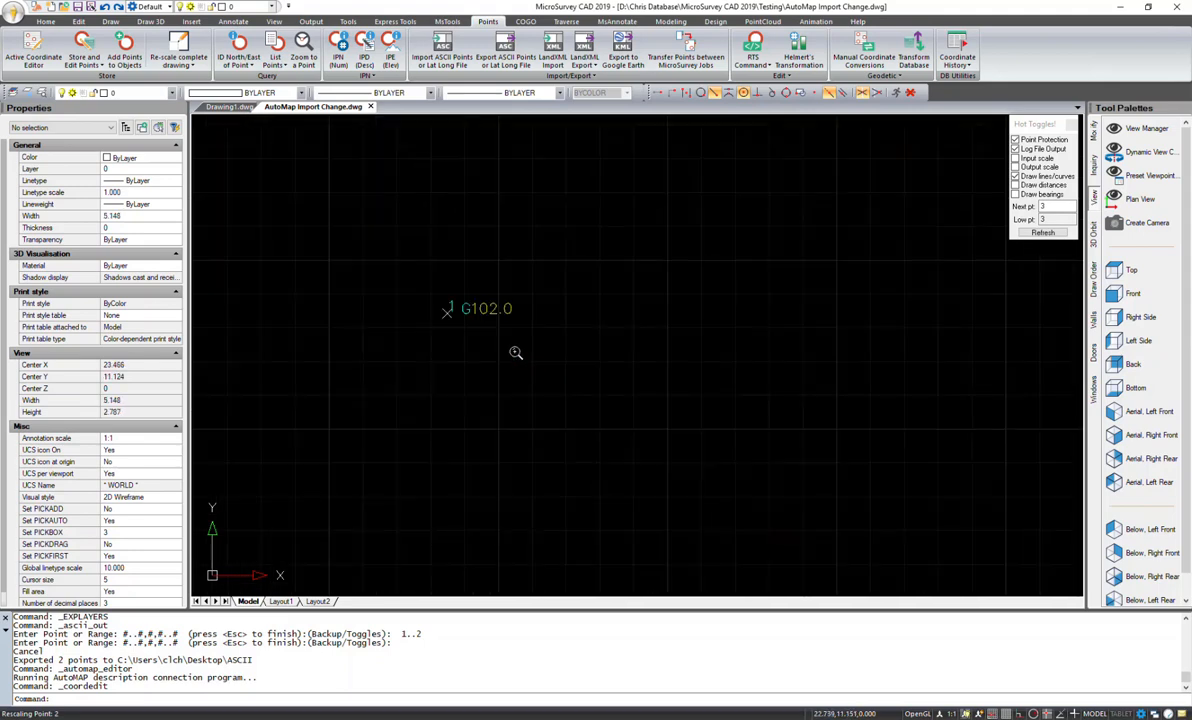
middle_click_drag(539, 339, 527, 335)
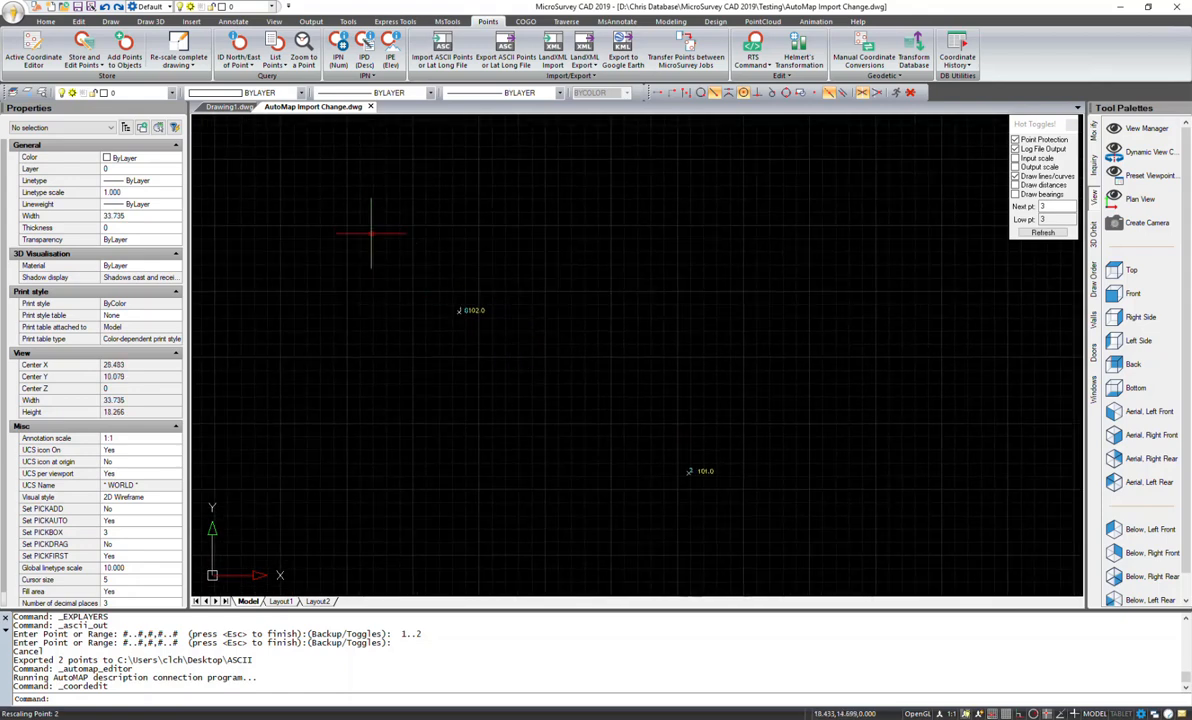
Step: Erase both survey points and their labels from the drawing, keeping point protection on
left_click(716, 501)
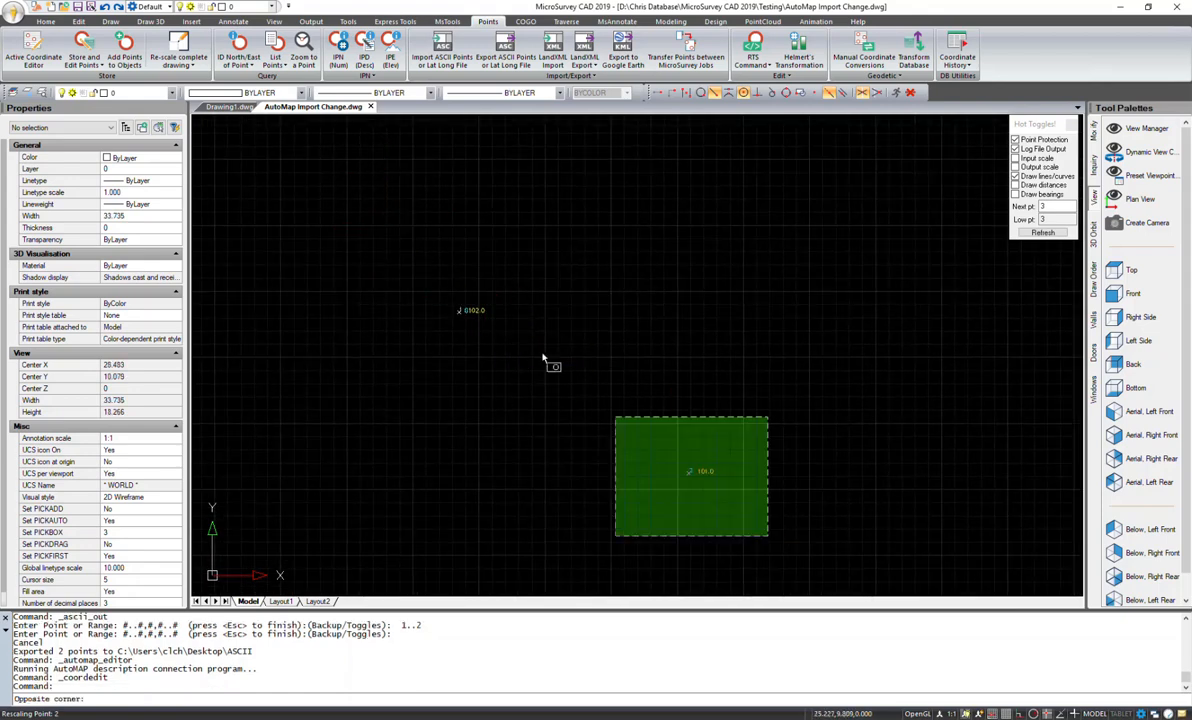
left_click(426, 269)
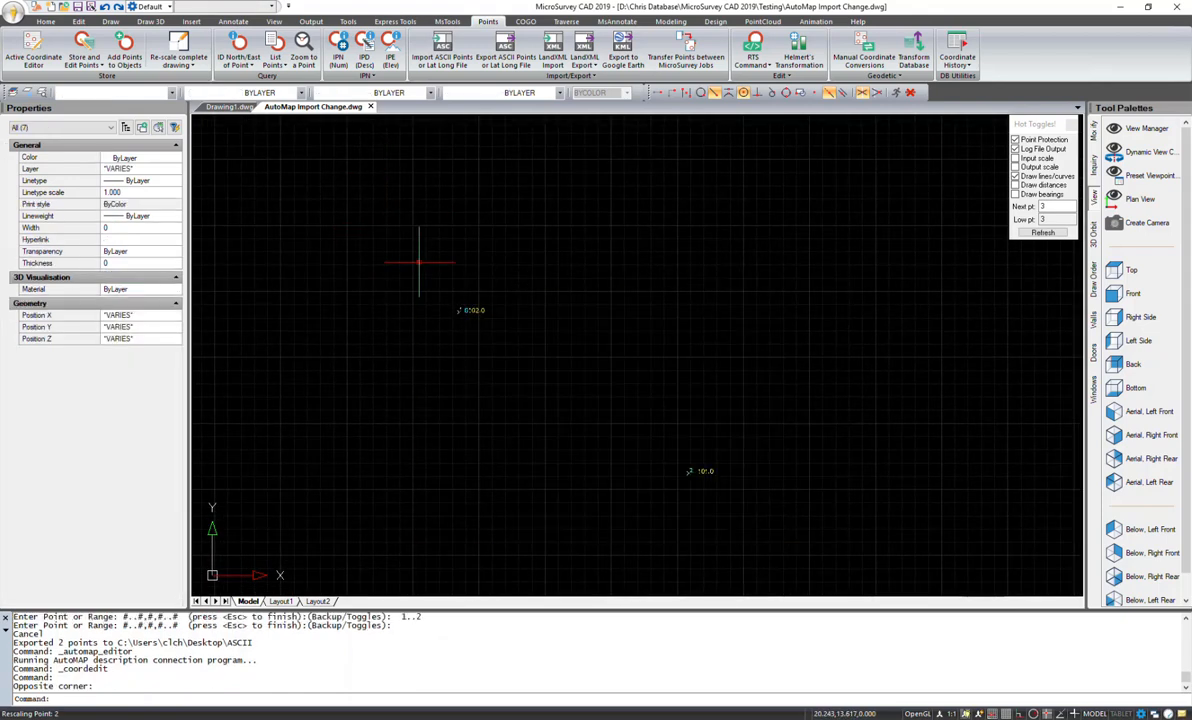
key("Delete")
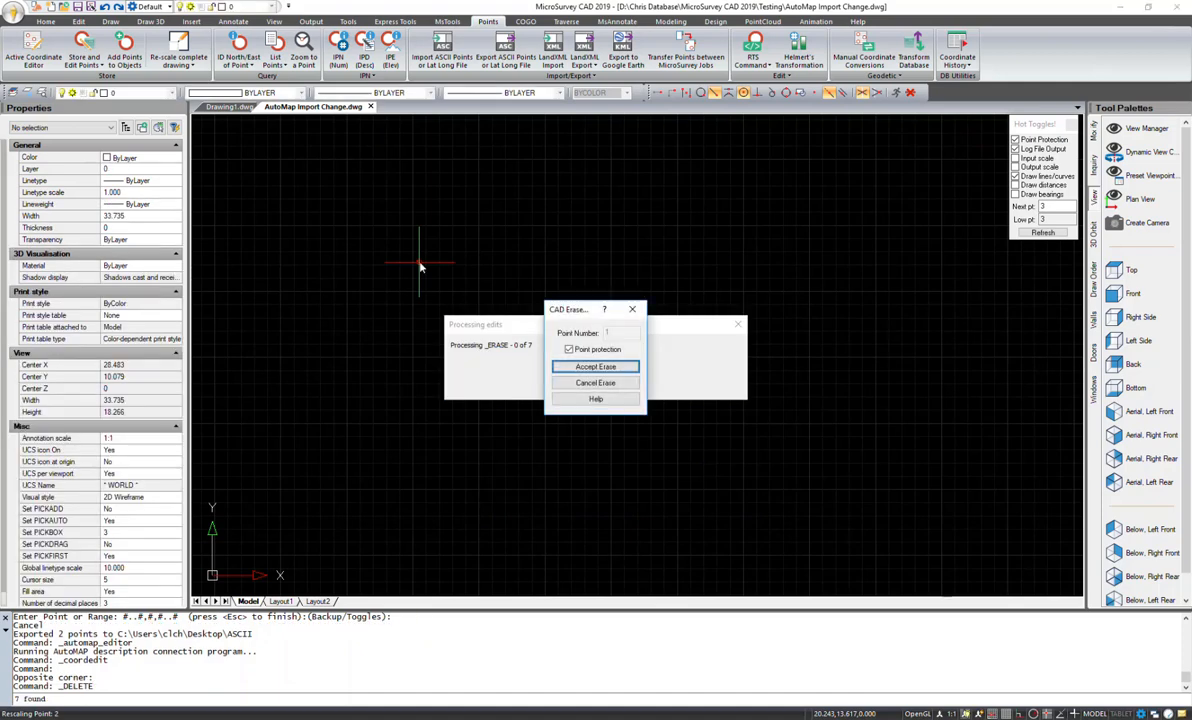
key("Return")
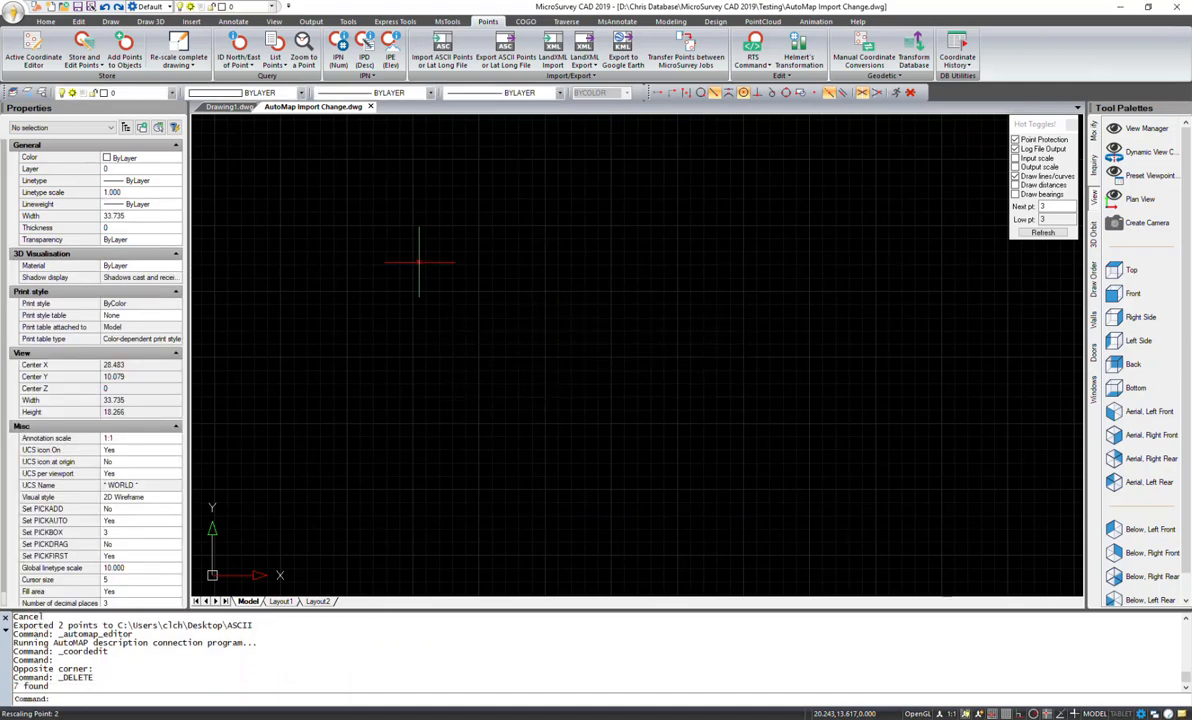
Step: Delete the DESCRIPTION and ELEVATION layers from the drawing
left_click(43, 91)
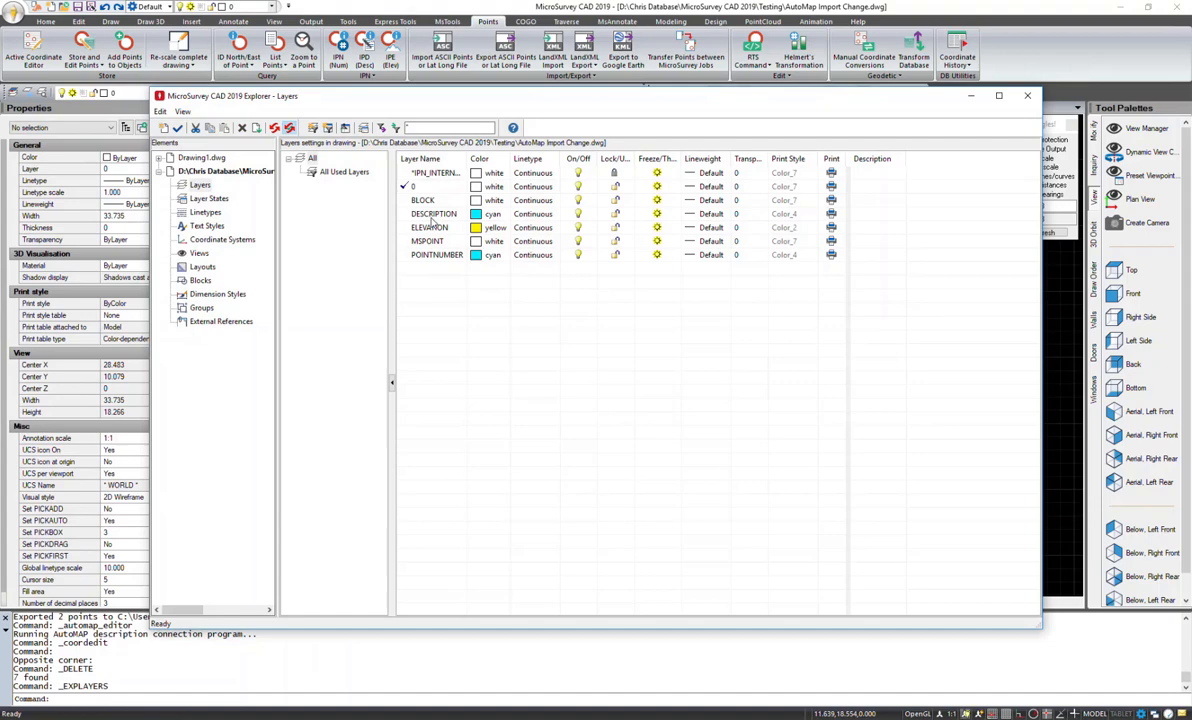
left_click(405, 214)
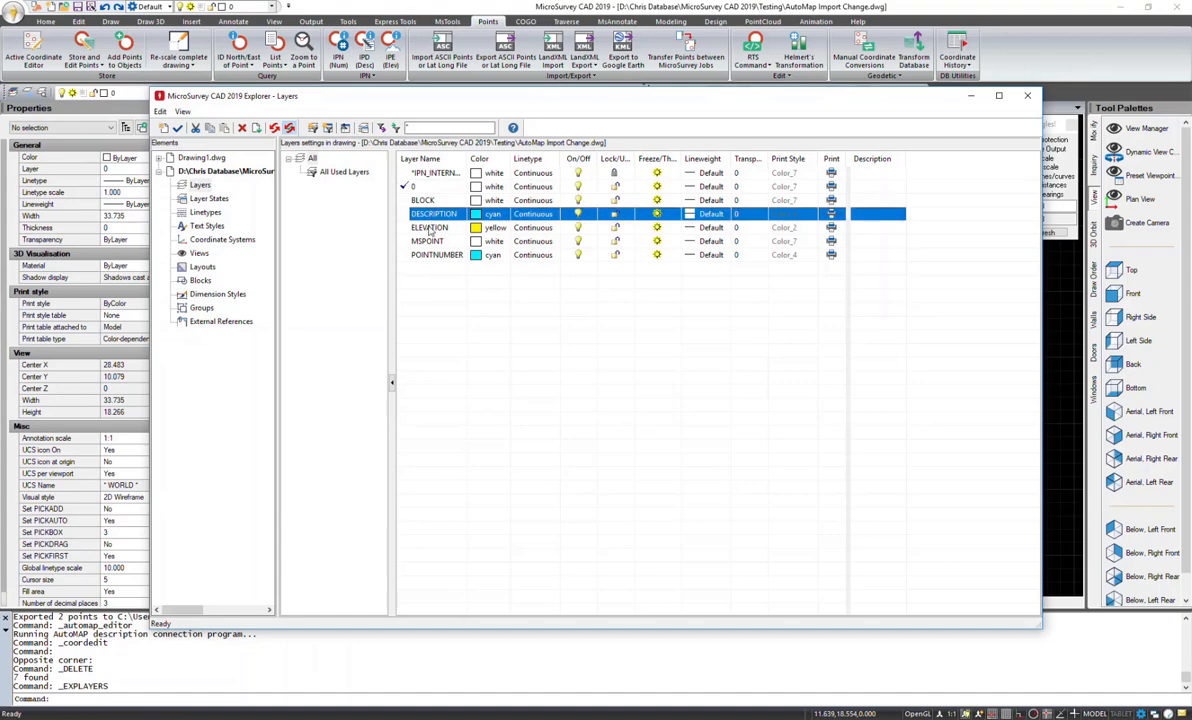
left_click(430, 228, "shift")
key("Delete")
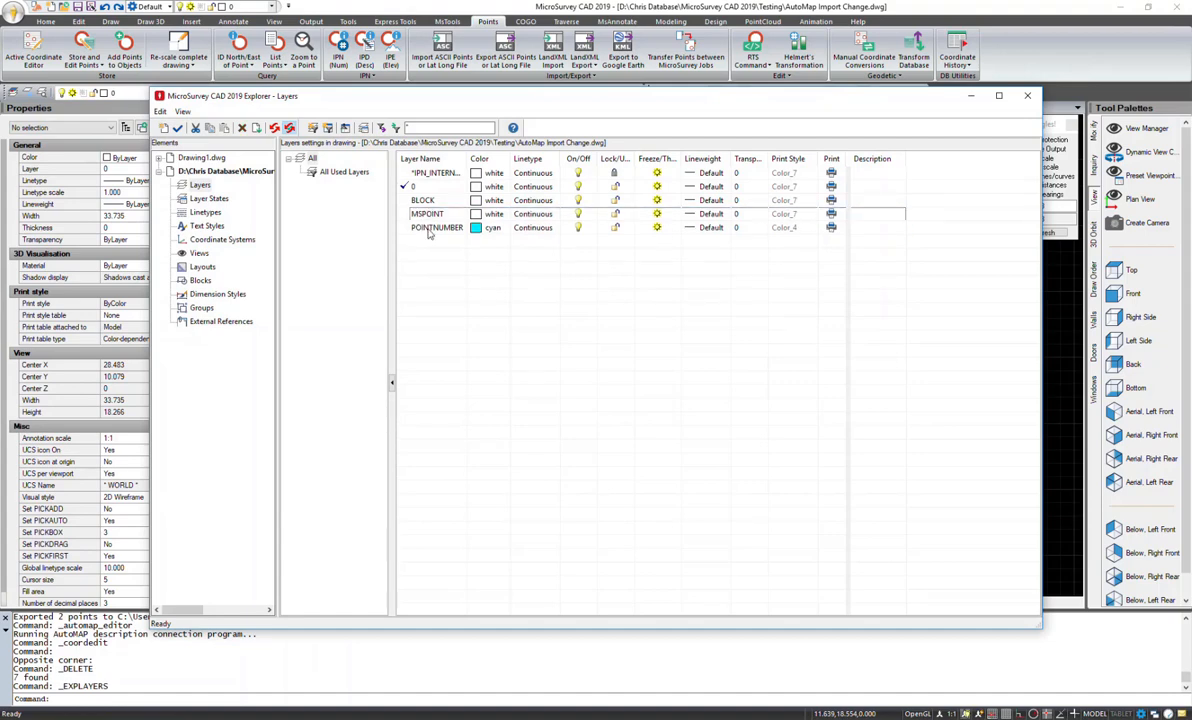
left_click(1027, 95)
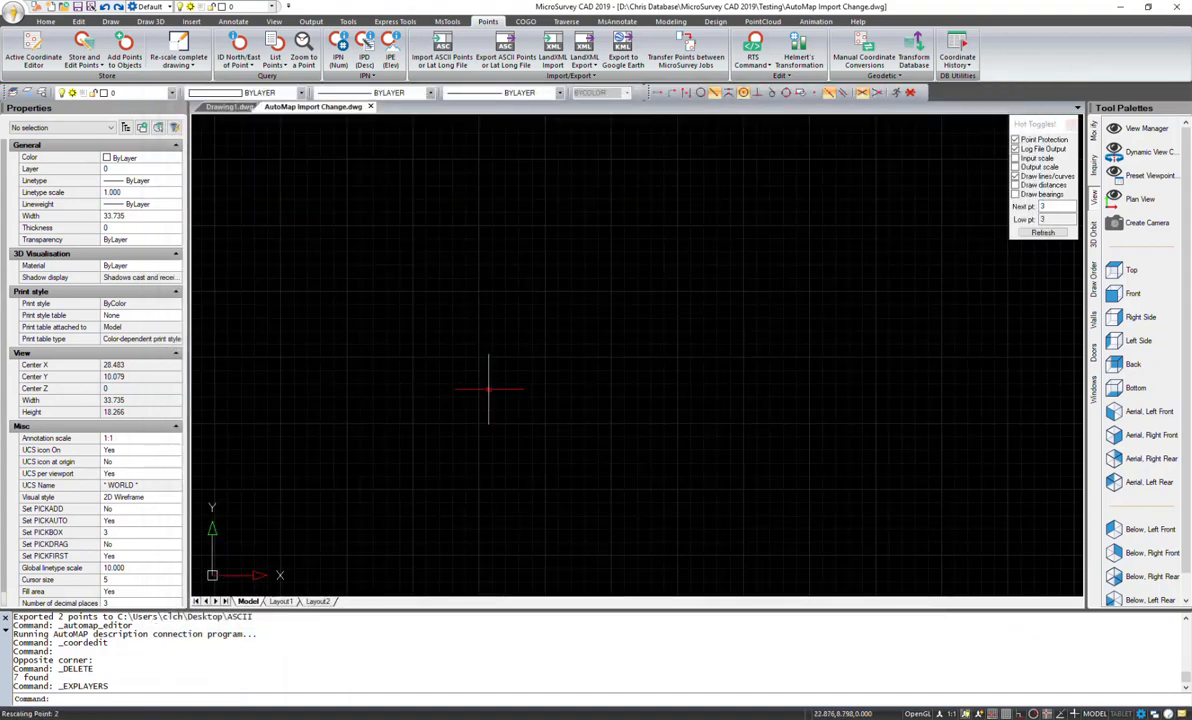
Step: Examine the AutoMAP library settings of the ICI_AP description
middle_click_drag(488, 389, 474, 380)
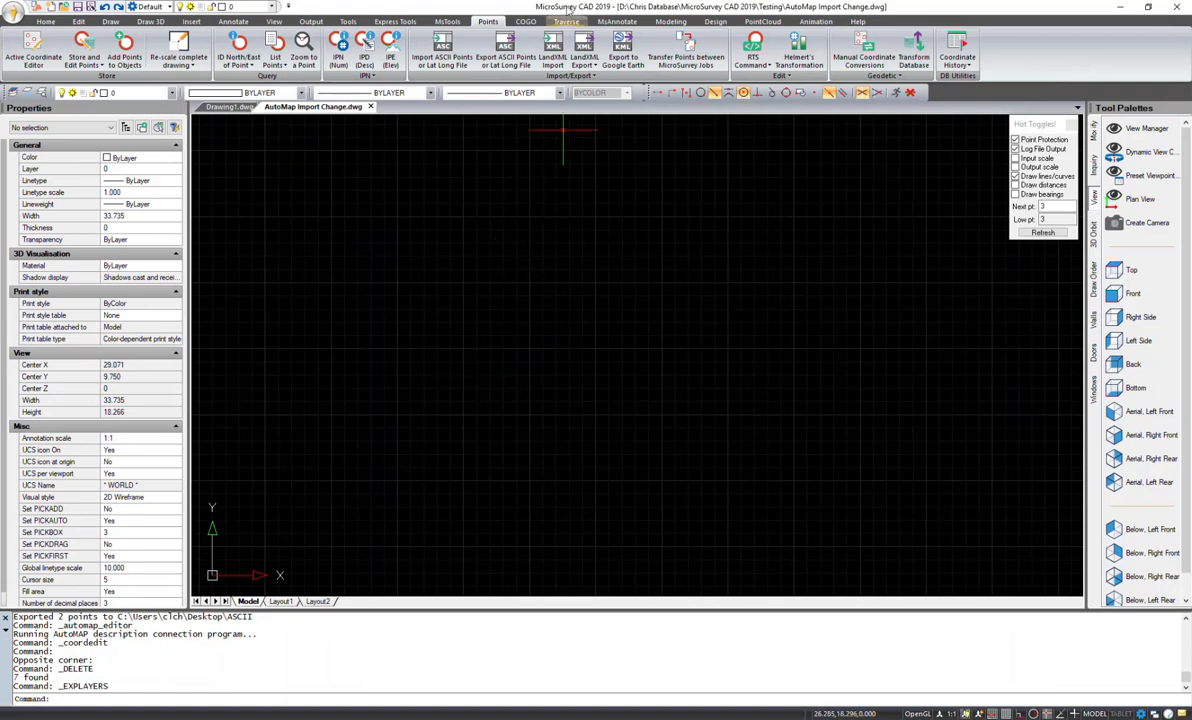
left_click(565, 22)
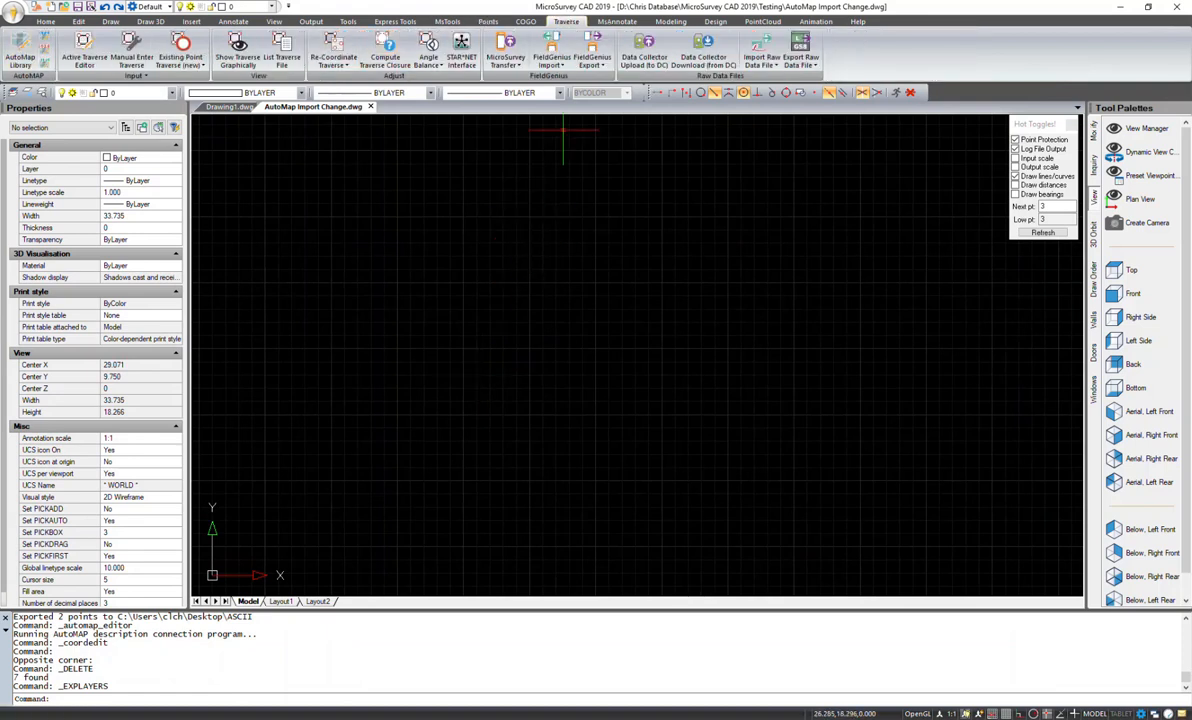
left_click(18, 48)
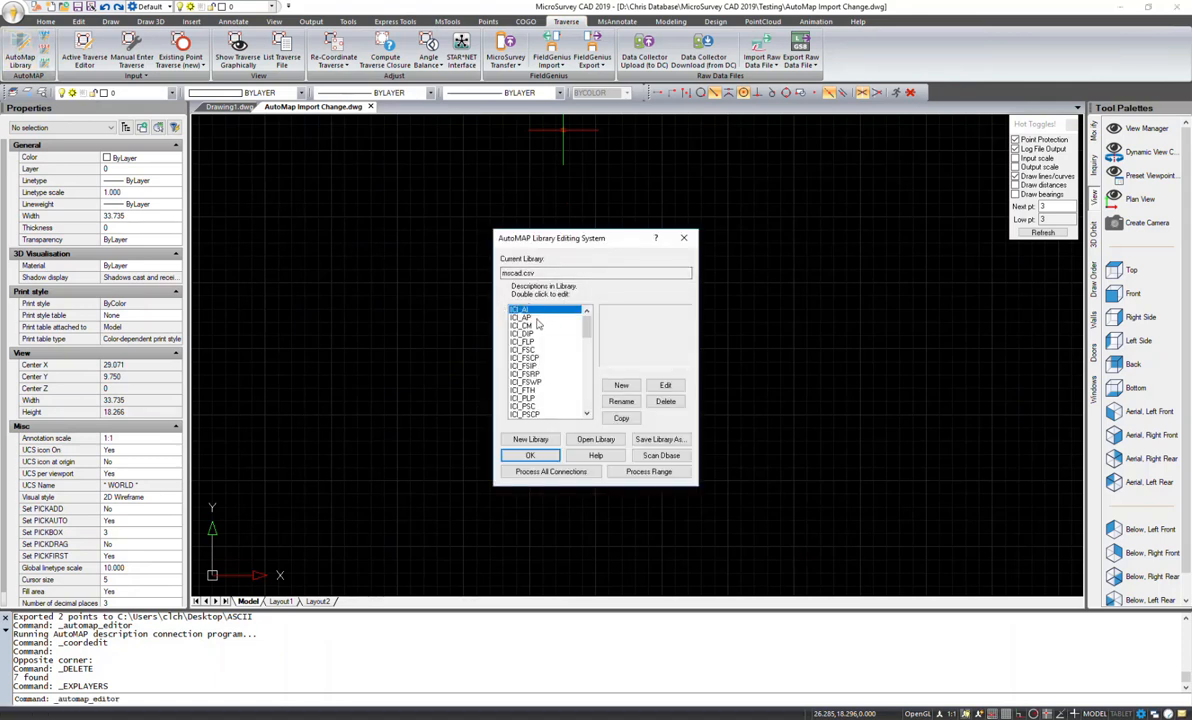
left_click(536, 318)
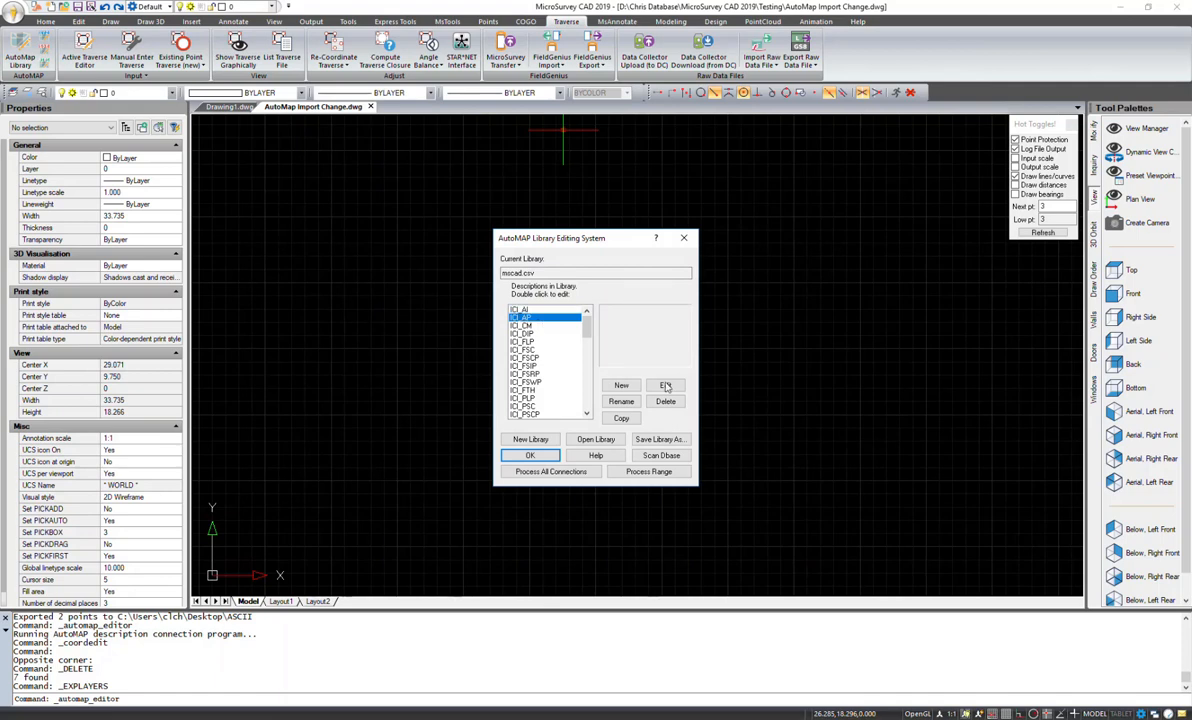
left_click(676, 387)
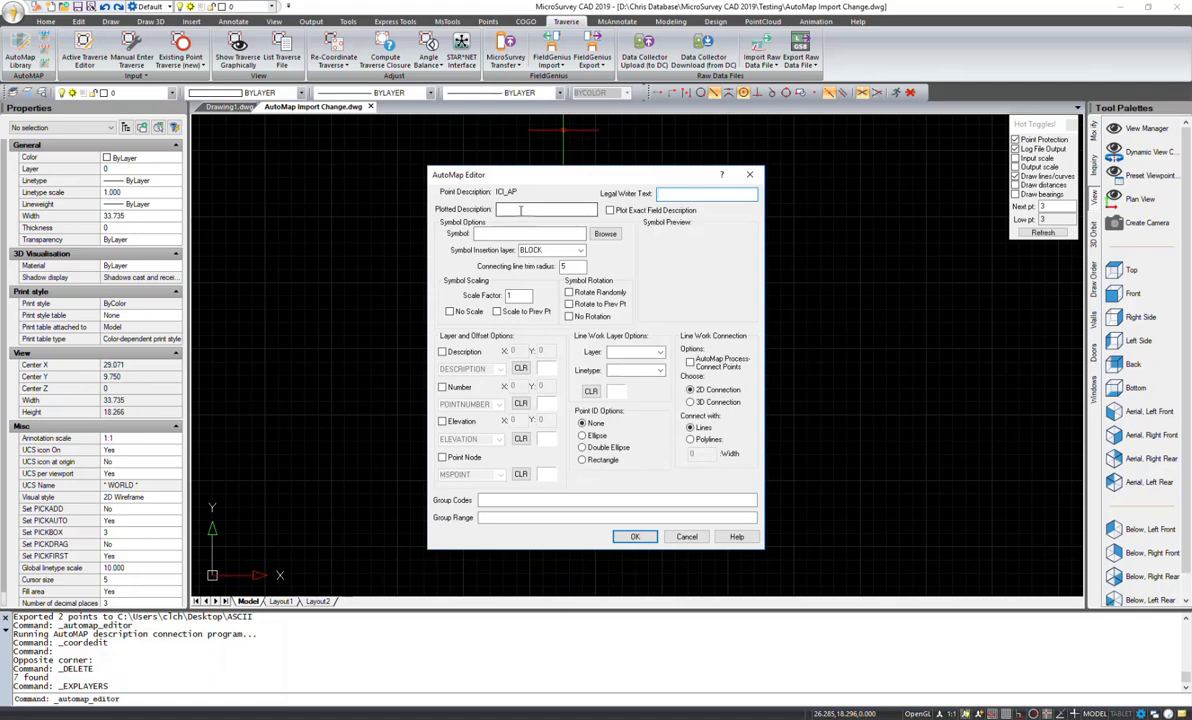
left_click(645, 539)
Step: Examine the AutoMAP settings of the ICI_AI description, including its plotted description, and leave the library without saving to disk
left_click(545, 310)
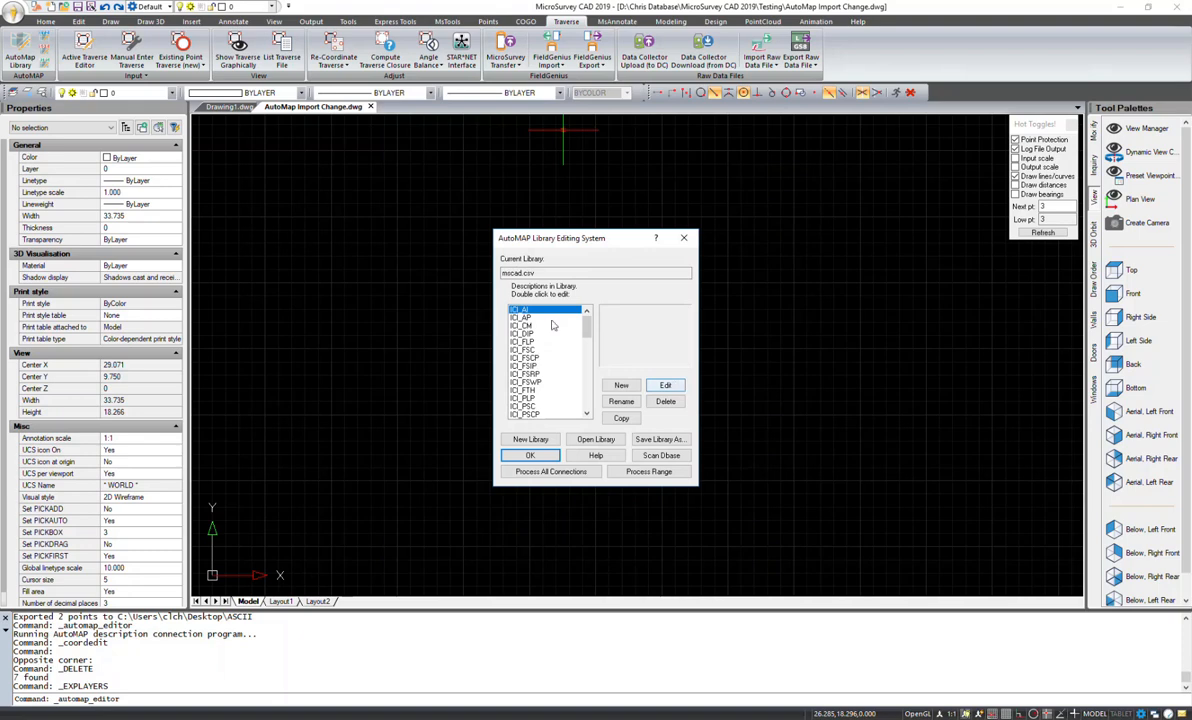
left_click(665, 385)
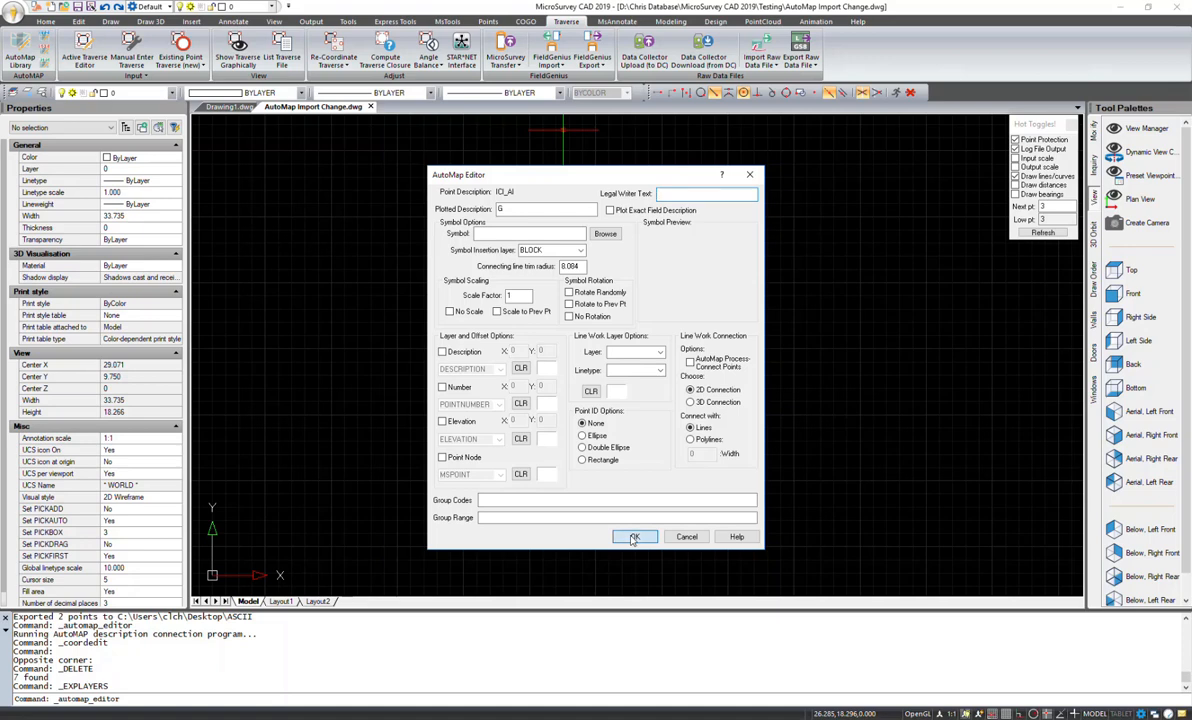
key("Return")
left_click(536, 458)
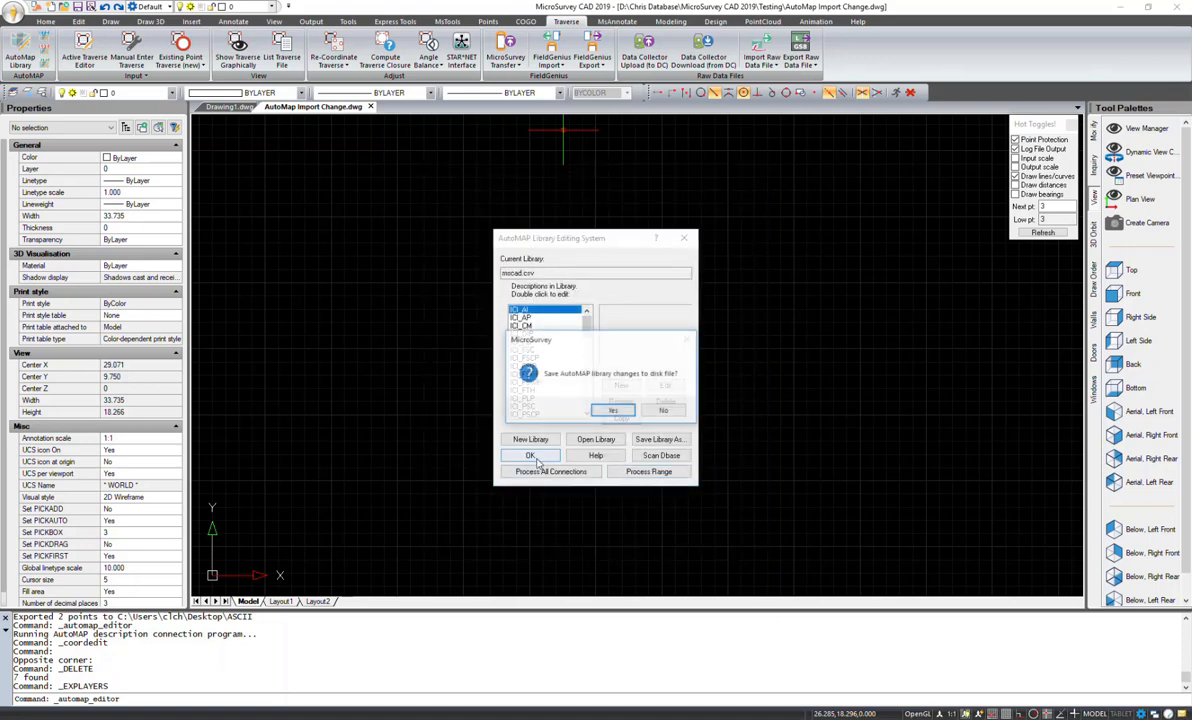
left_click(661, 412)
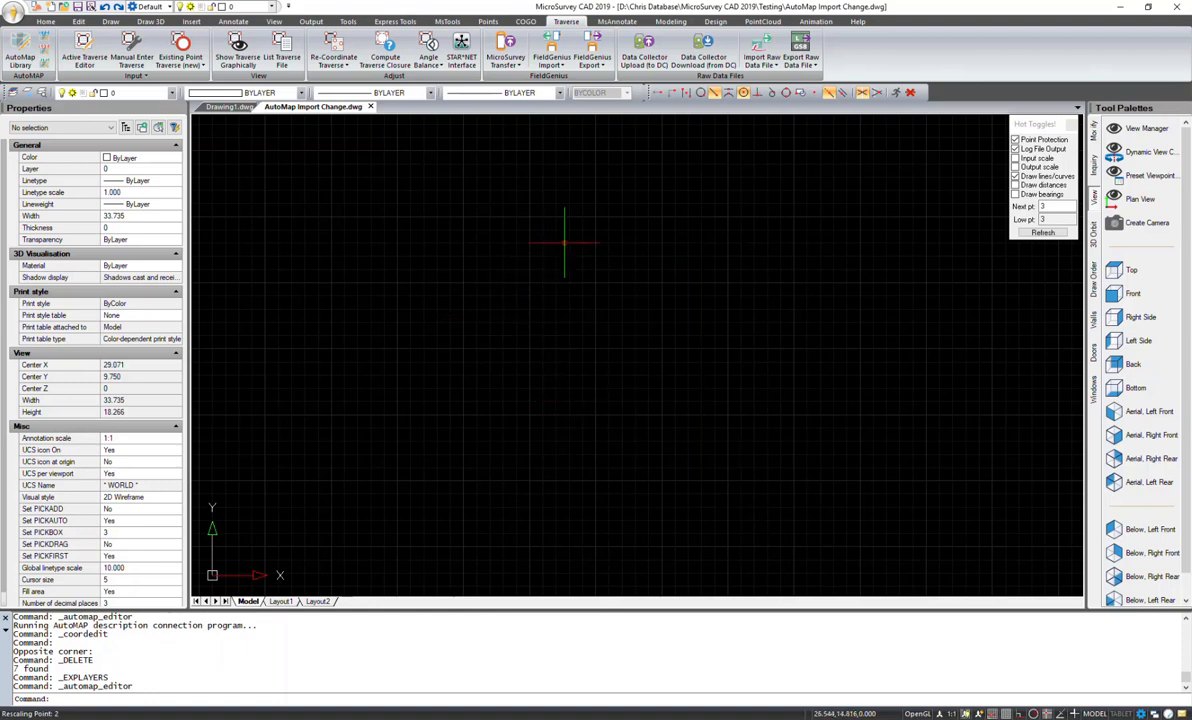
Step: Review the labeling defaults for descriptions and elevations, including layer, color, text offsets and rotation
left_click(599, 24)
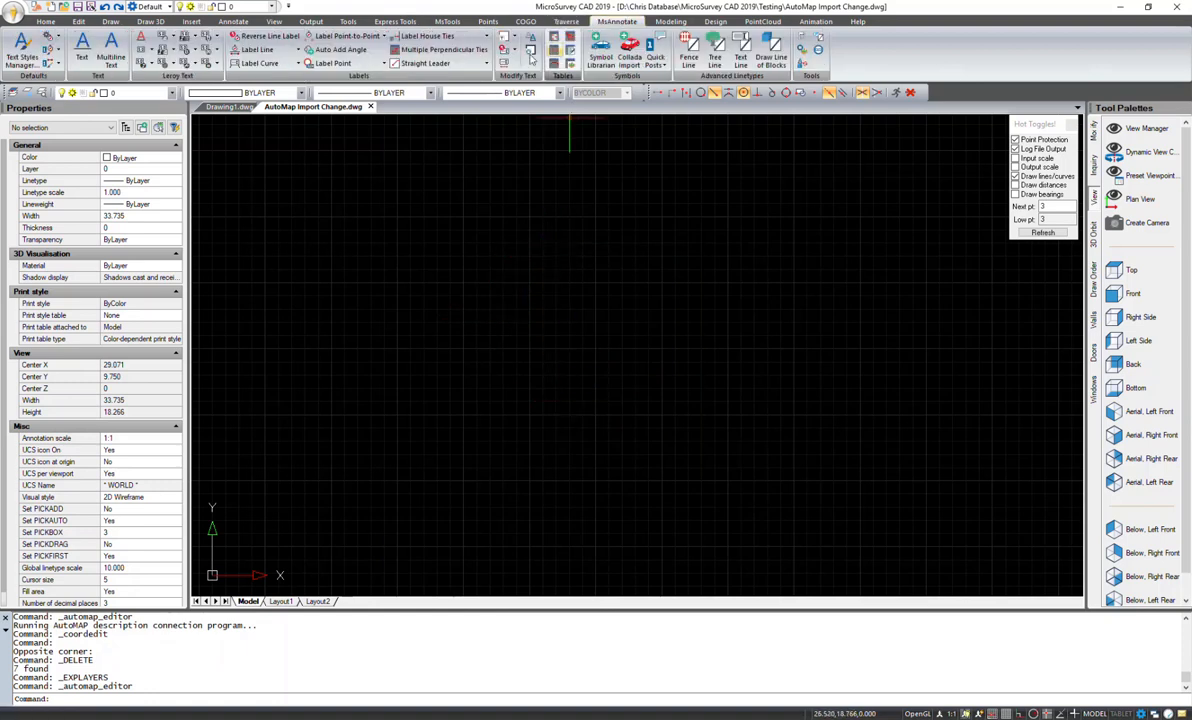
left_click(50, 40)
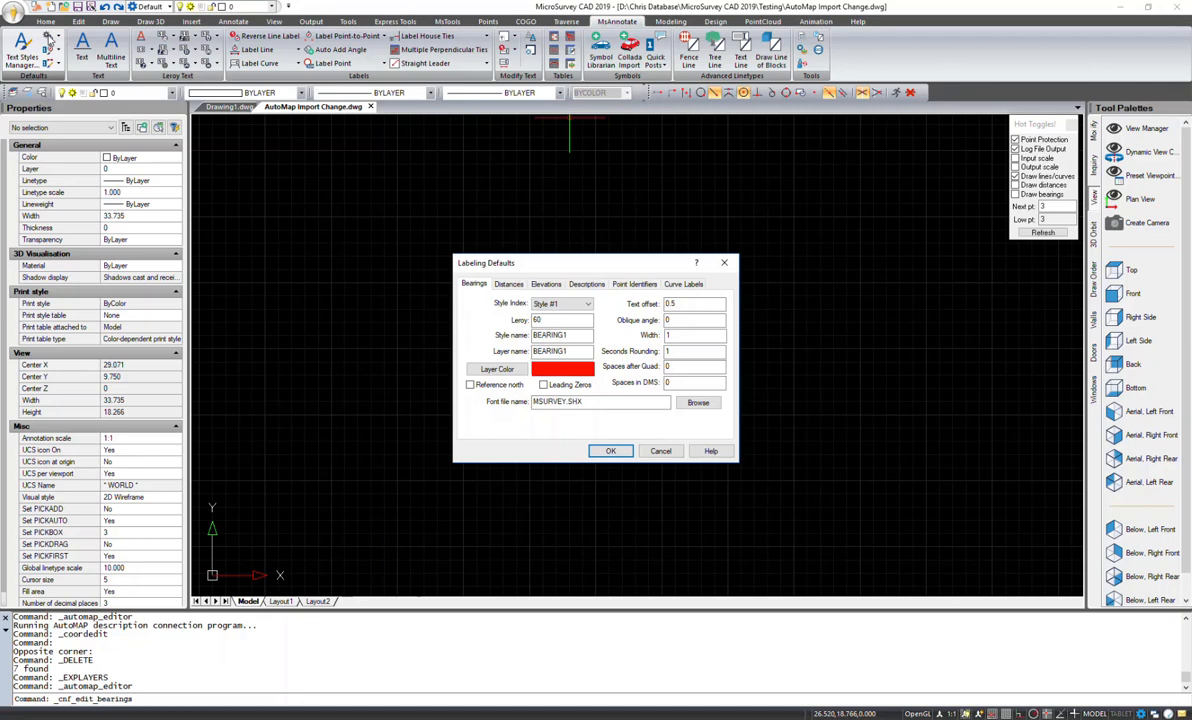
left_click(586, 284)
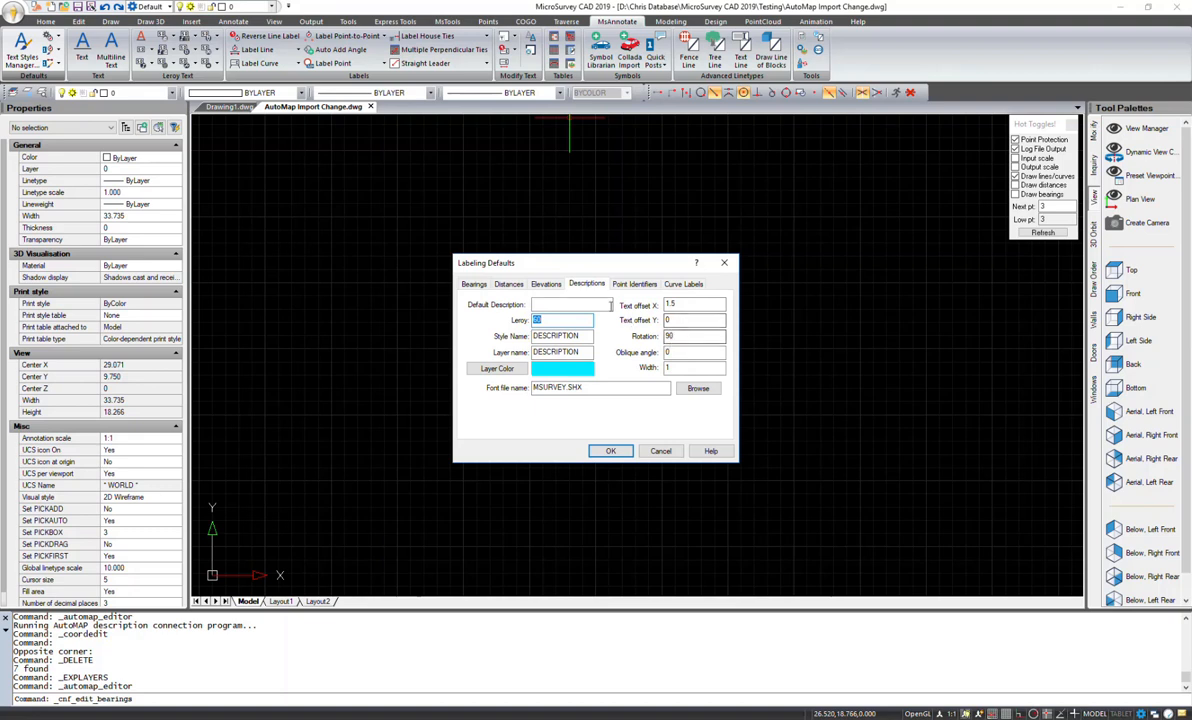
left_click(546, 285)
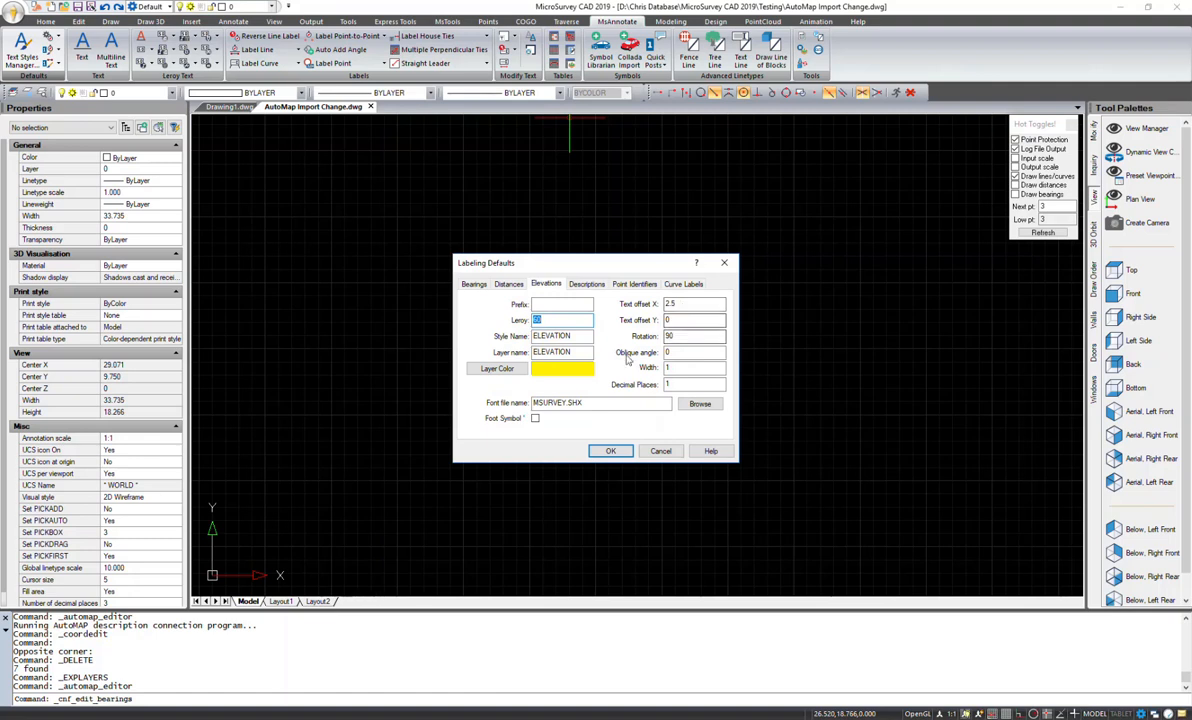
left_click(611, 451)
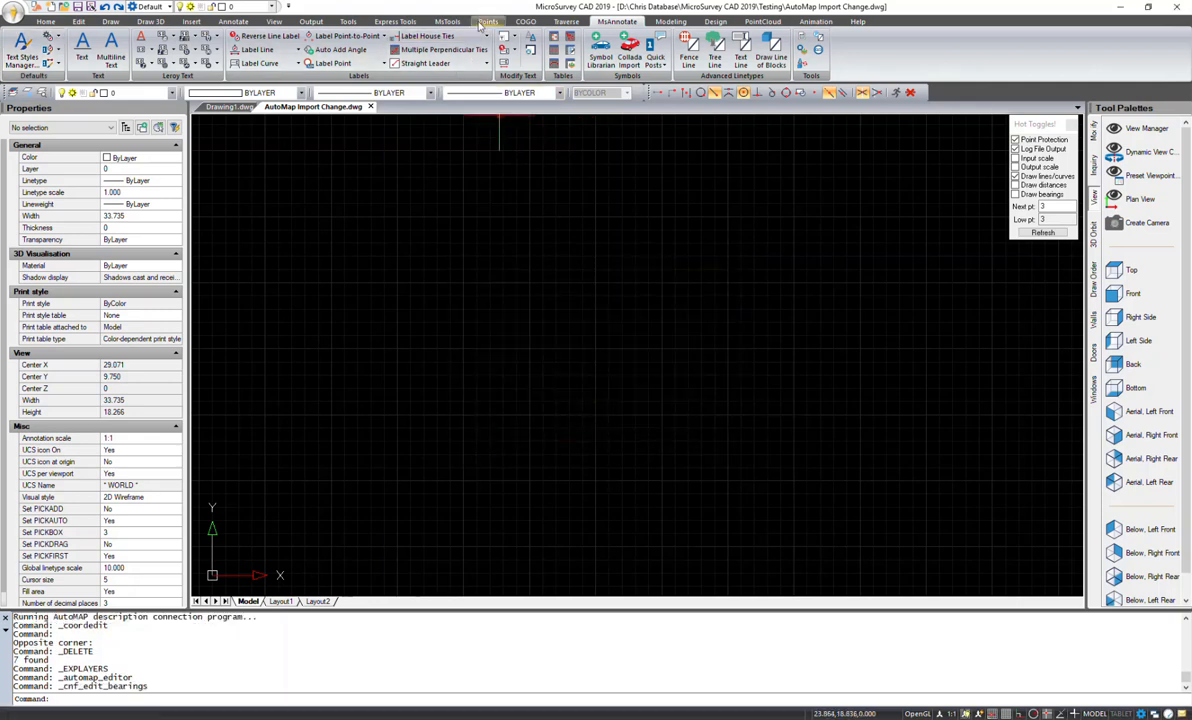
Step: Check which AutoMAP library is current and close the library without changes
left_click(485, 22)
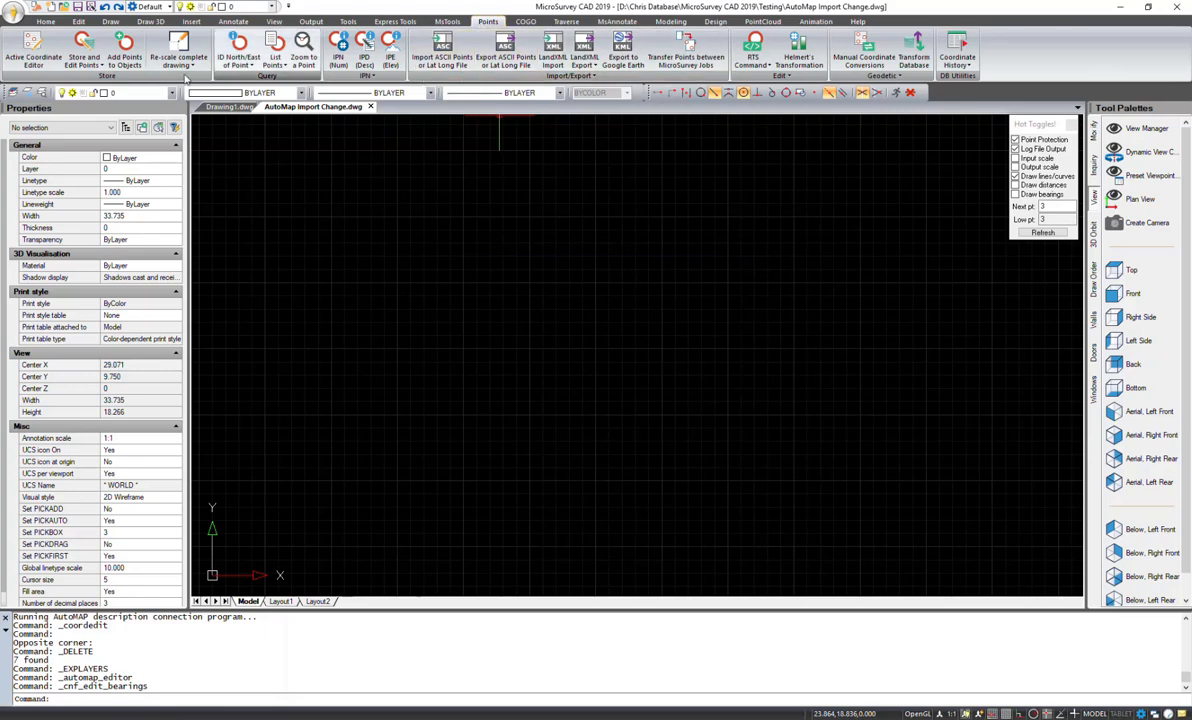
left_click(564, 22)
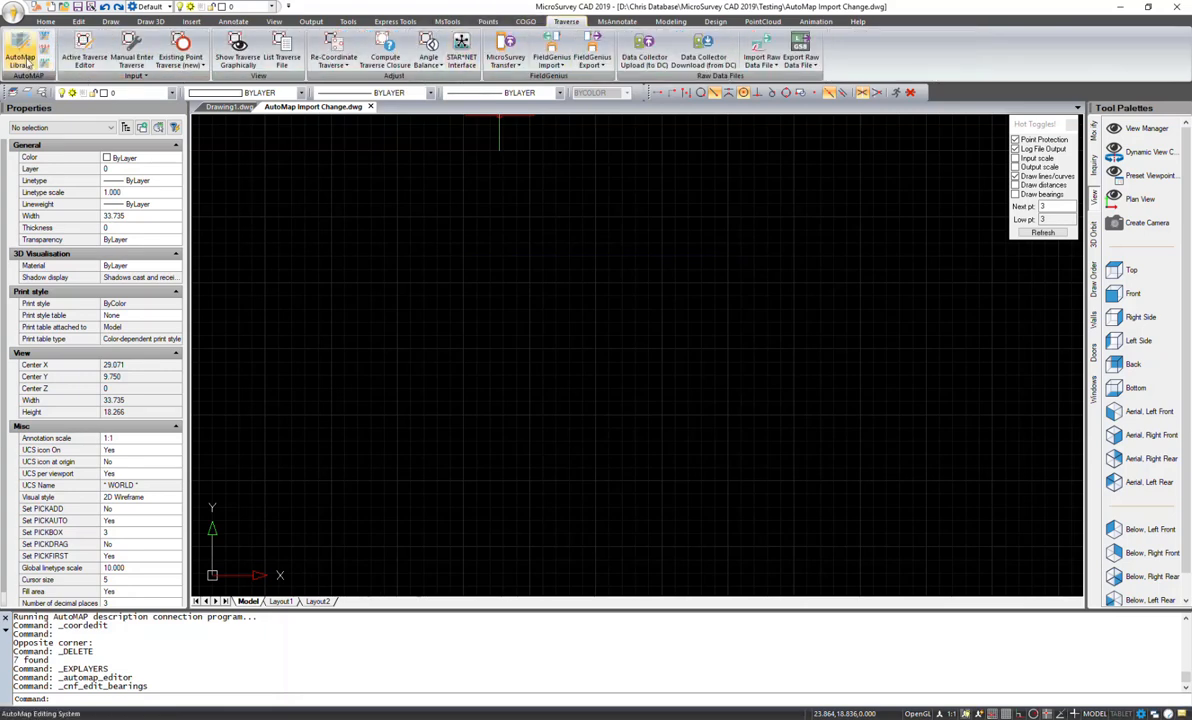
left_click(24, 60)
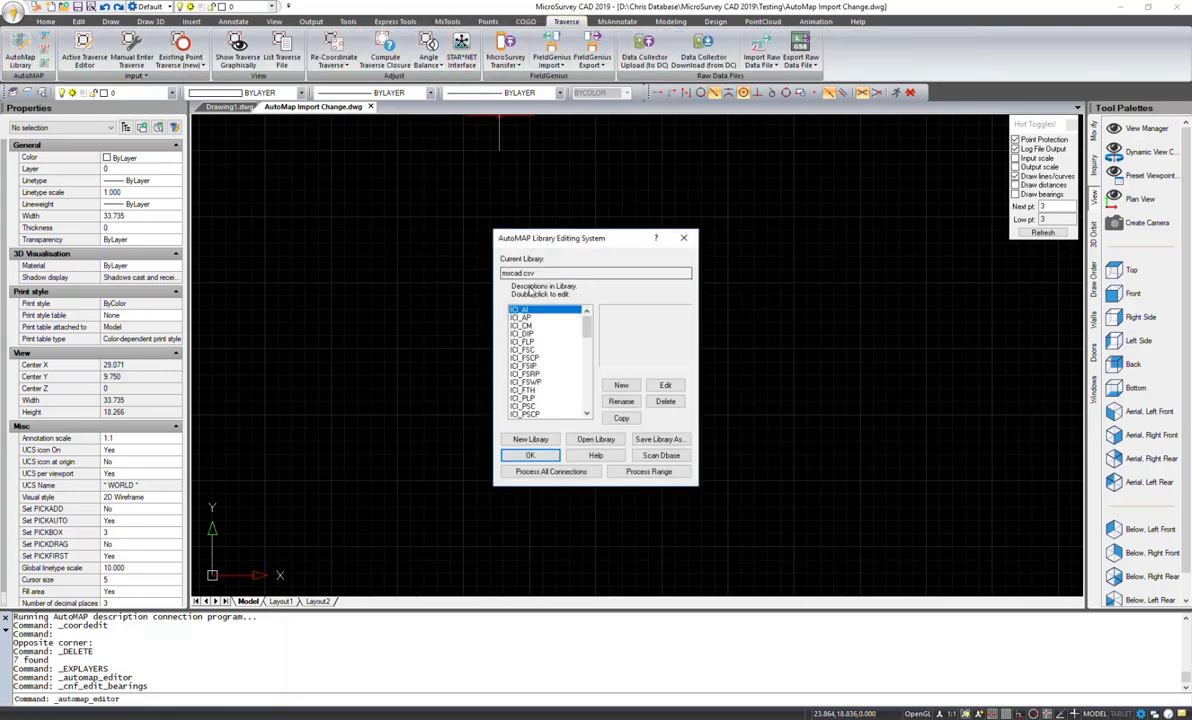
left_click(684, 238)
Step: Set up a comma-delimited ASCII coordinate import in Pt#,North,East,Elev,Desc format, storing coordinates in the COGO database and keeping the import toggles
left_click(487, 21)
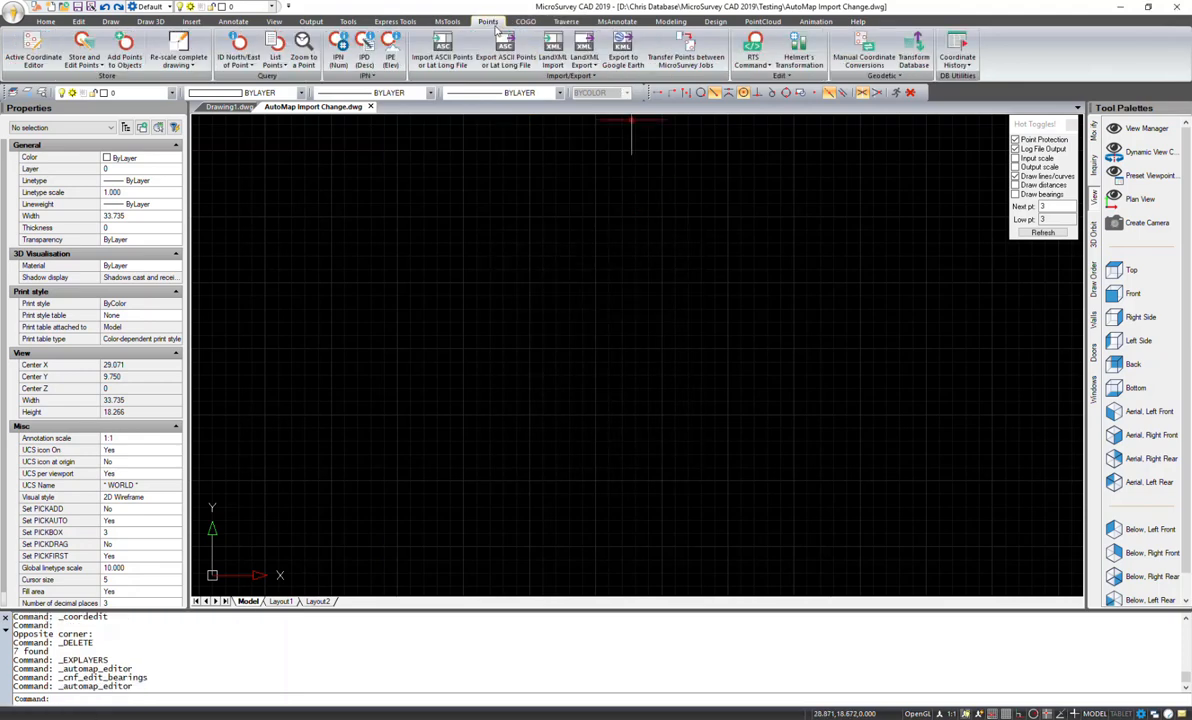
left_click(442, 50)
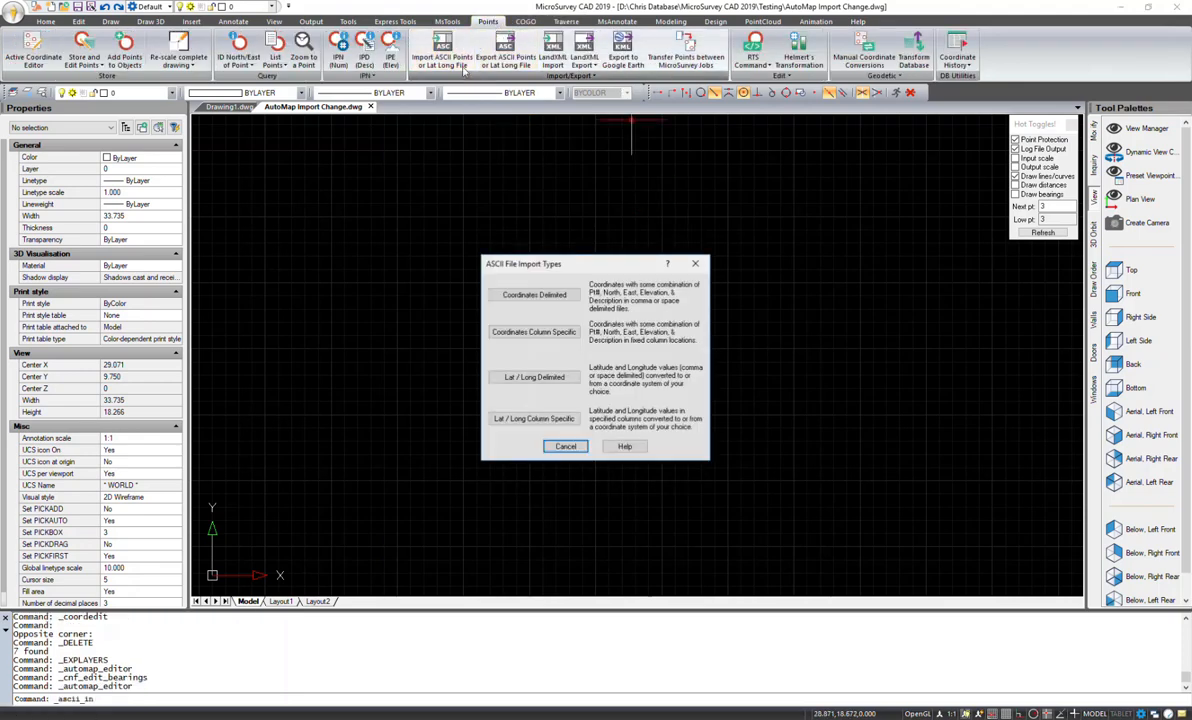
left_click(536, 294)
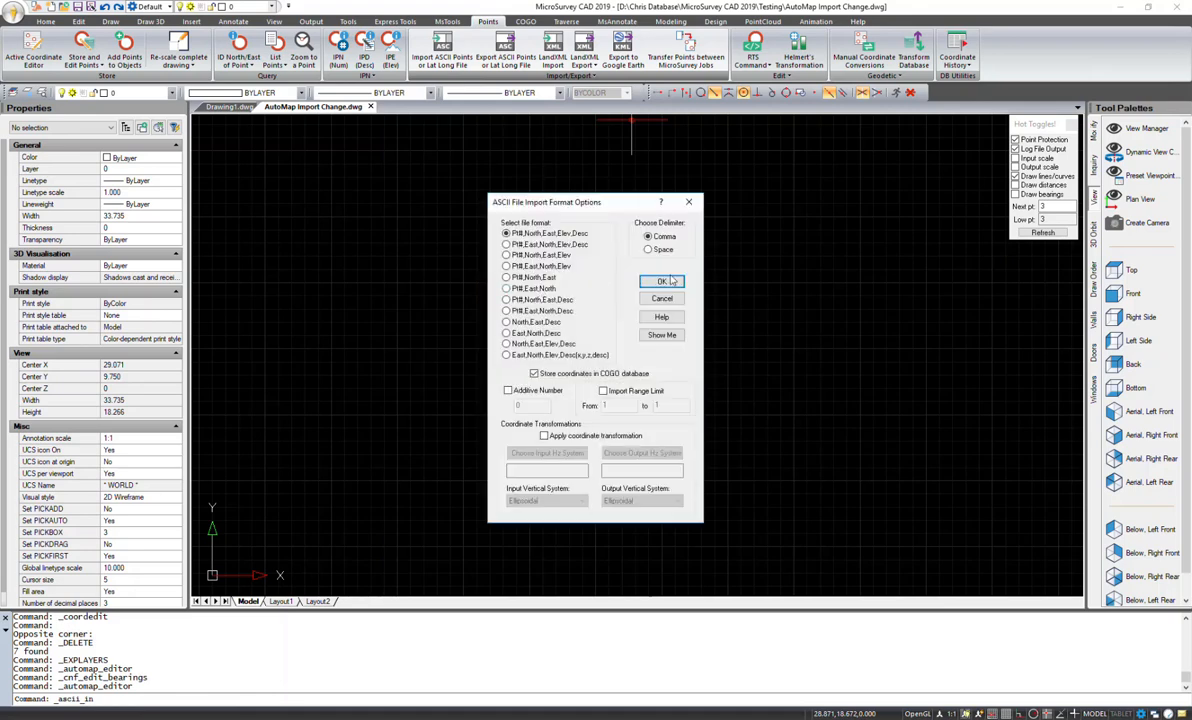
left_click(668, 281)
left_click(547, 430)
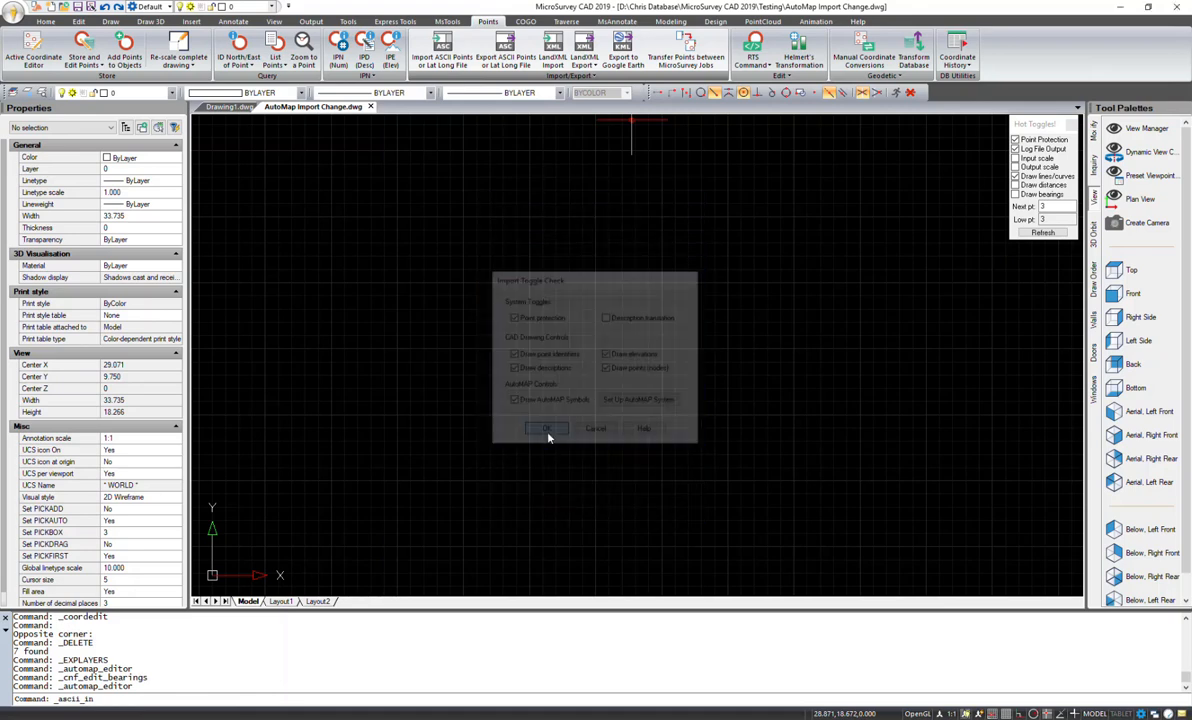
Step: Import the points from the file named ASCII on the Desktop
left_click(680, 396)
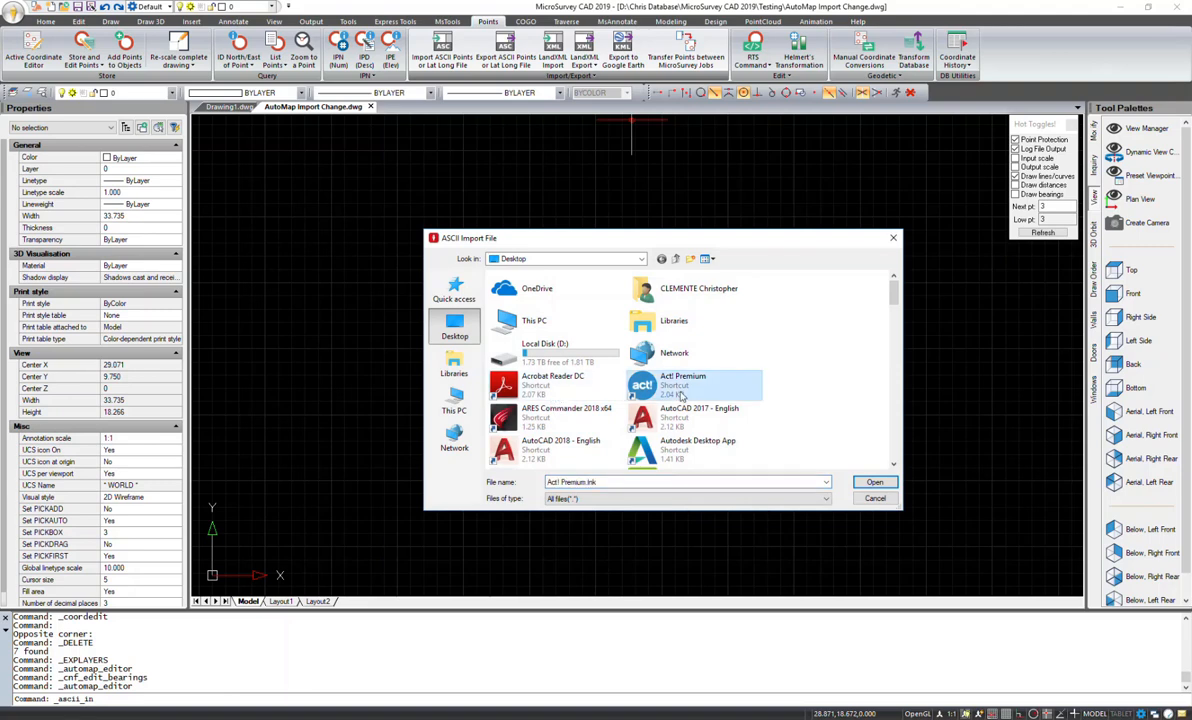
key("a")
key("a")
key("a")
key("a")
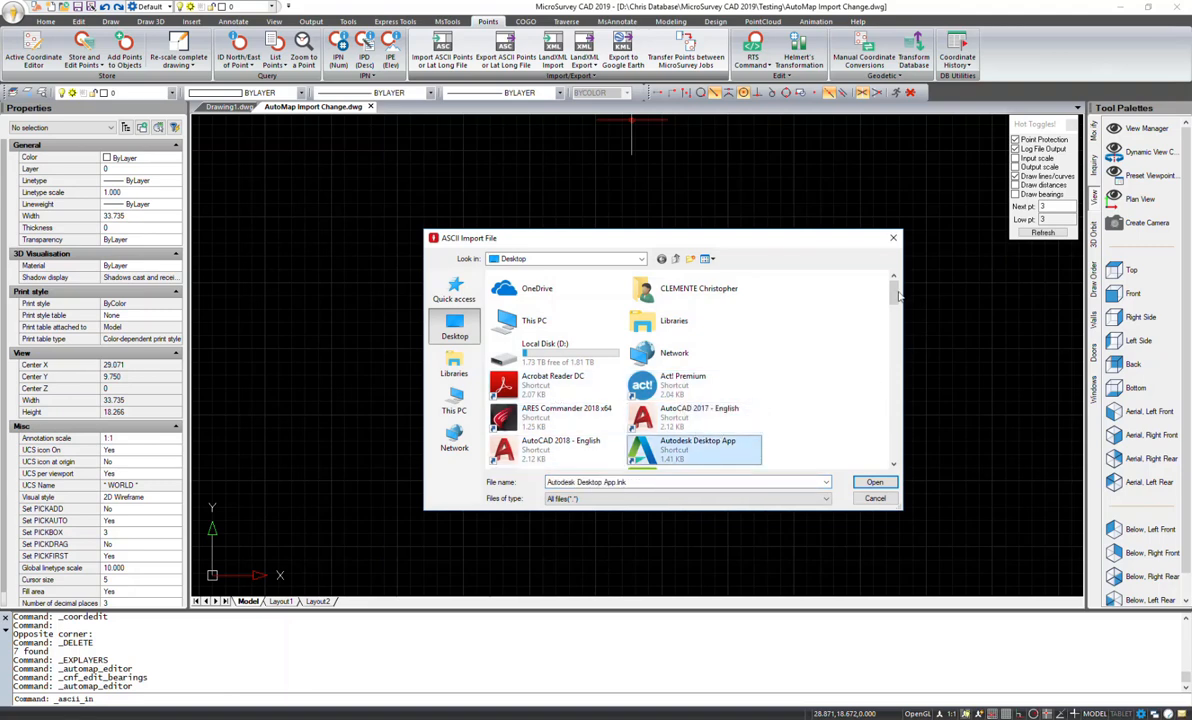
left_click_drag(898, 295, 900, 438)
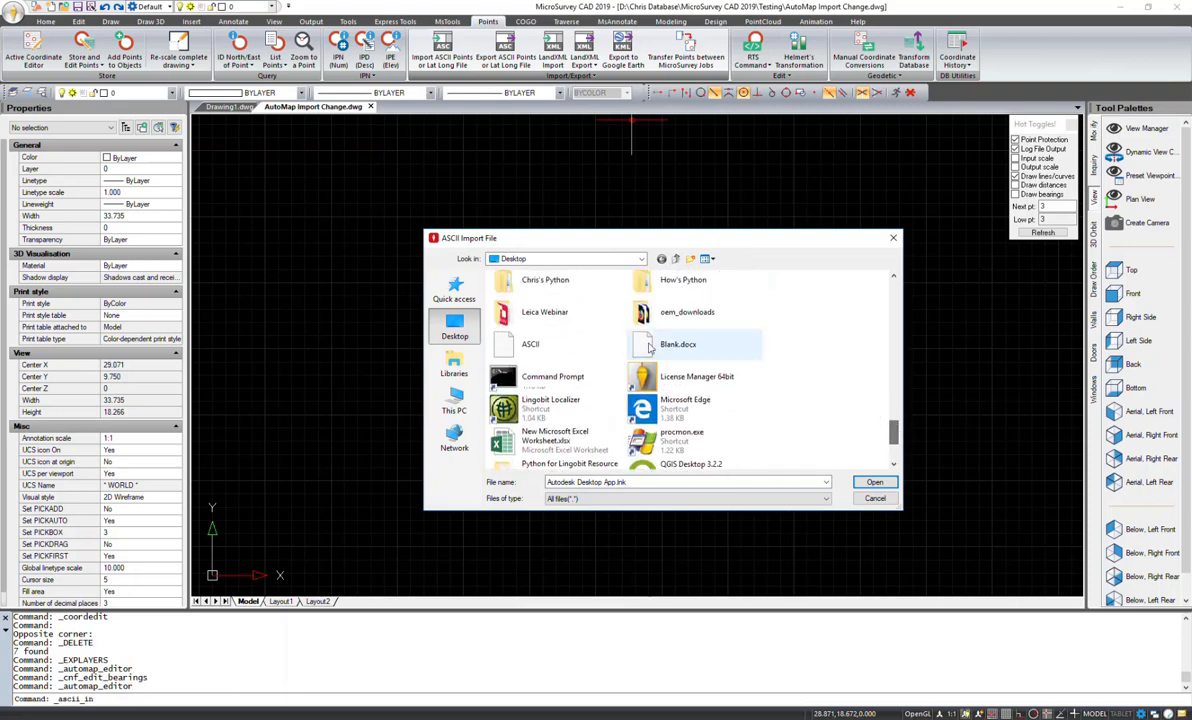
left_click(530, 340)
left_click(874, 483)
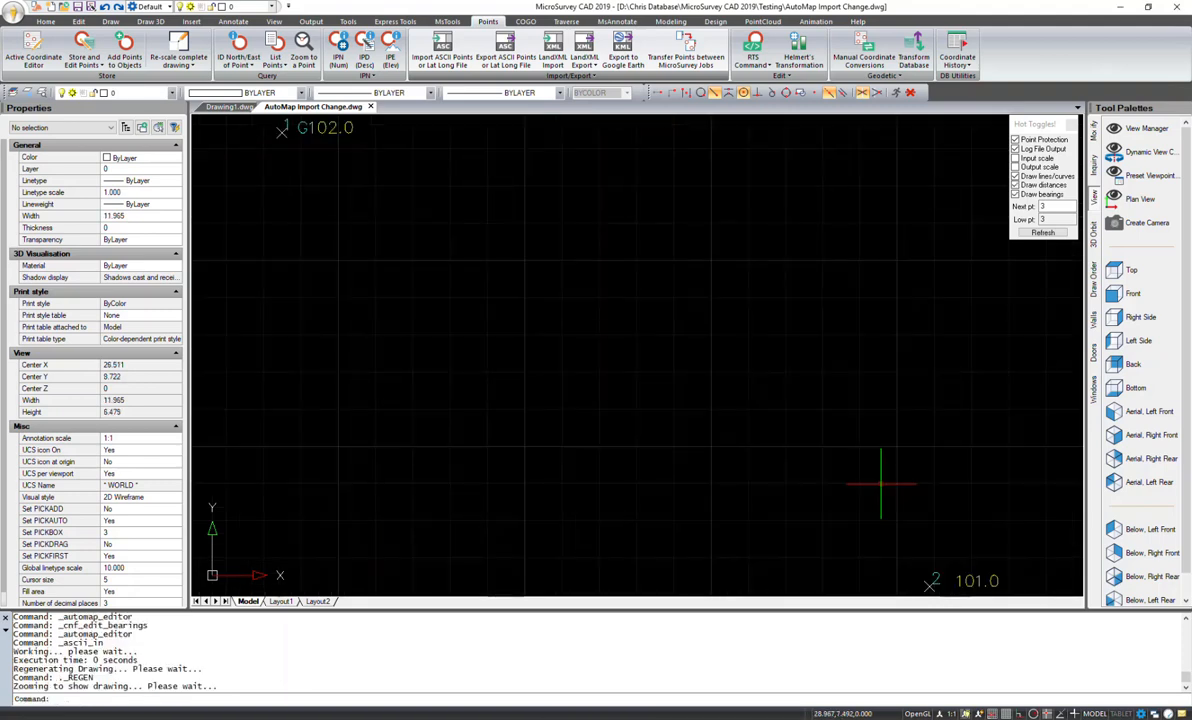
Step: Examine the description and elevation labels of imported points 1 and 2 in the drawing
scroll(564, 390, "down", 1)
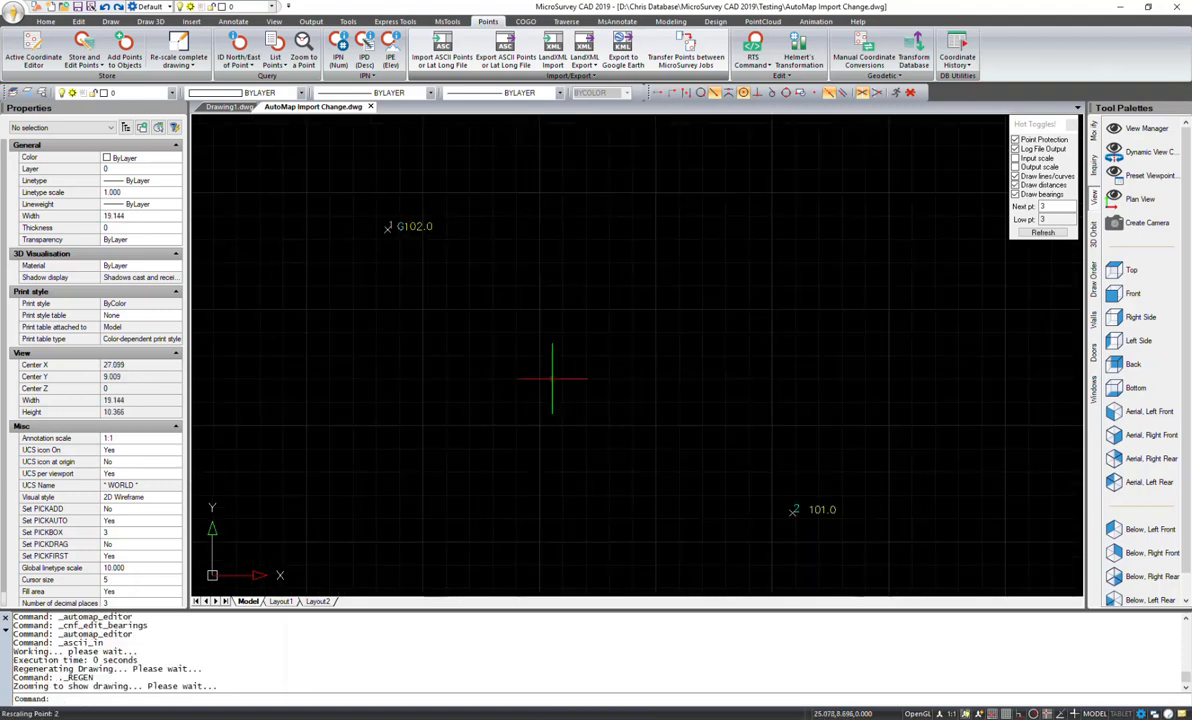
middle_click_drag(536, 364, 560, 389)
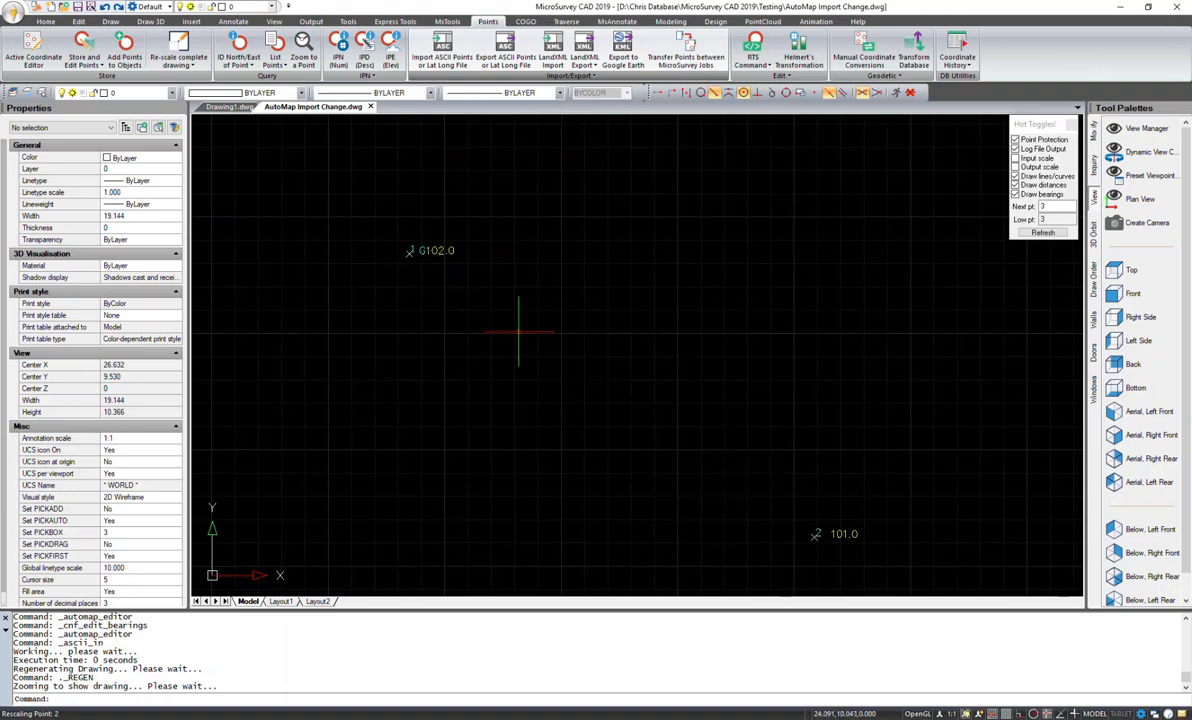
scroll(450, 290, "up", 3)
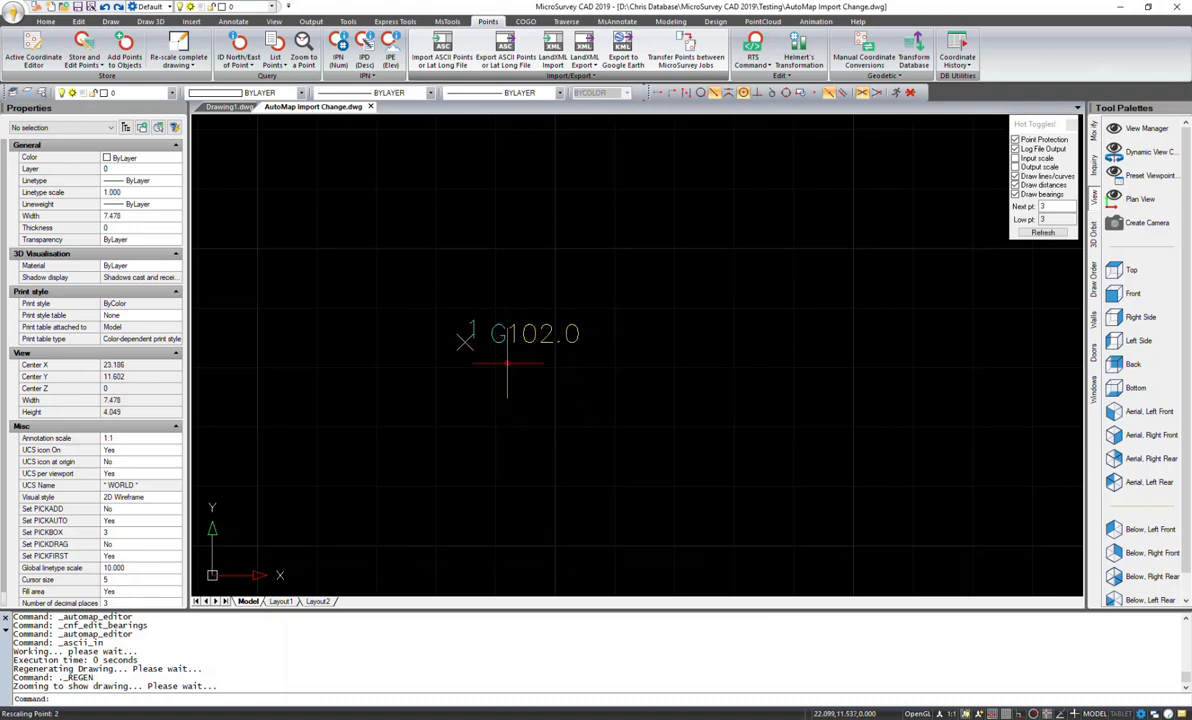
scroll(564, 396, "down", 2)
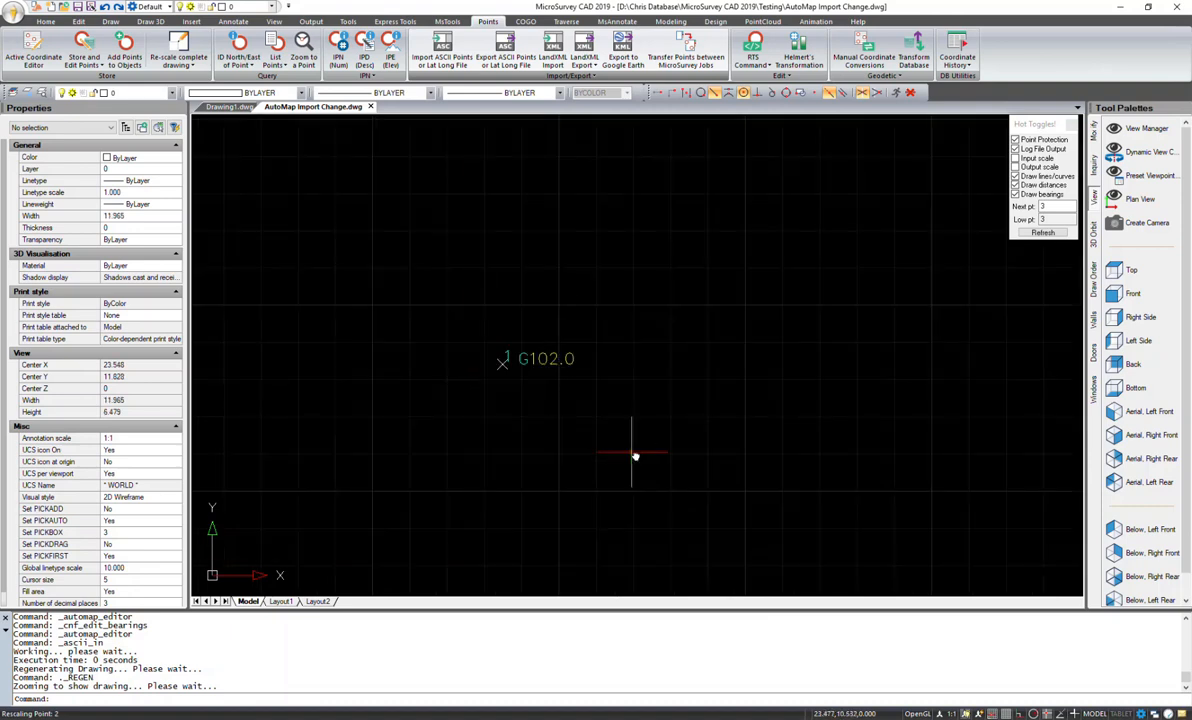
scroll(447, 364, "down", 2)
middle_click_drag(581, 407, 559, 370)
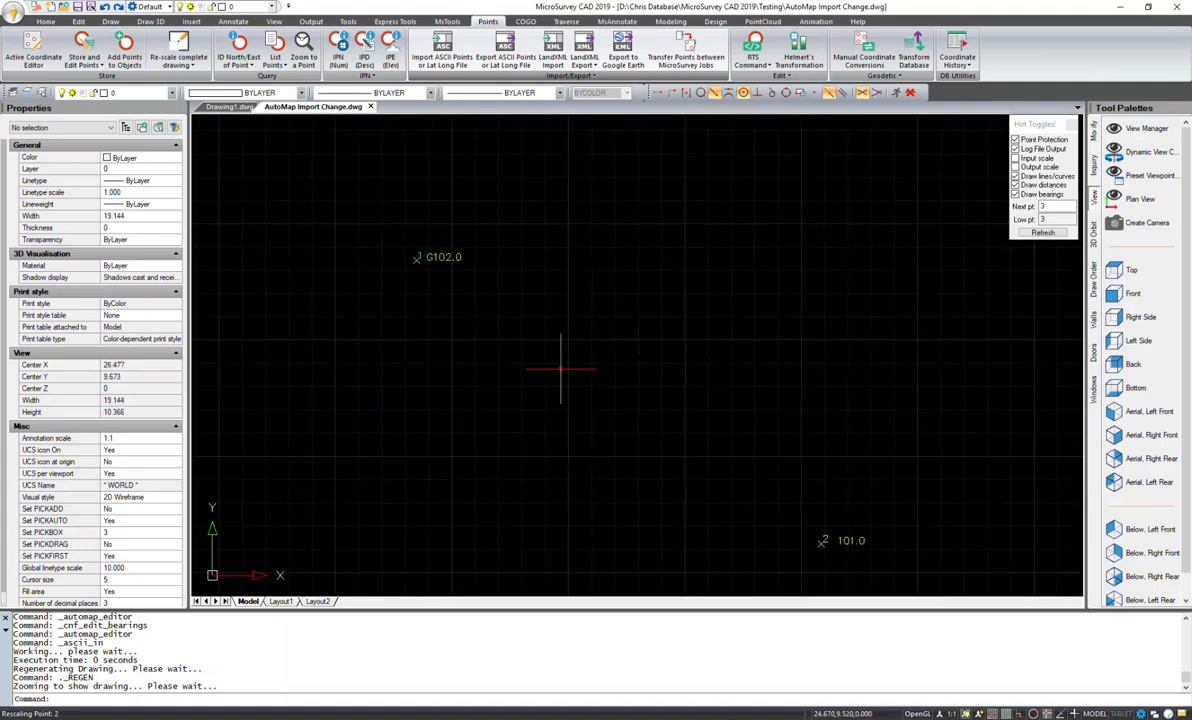